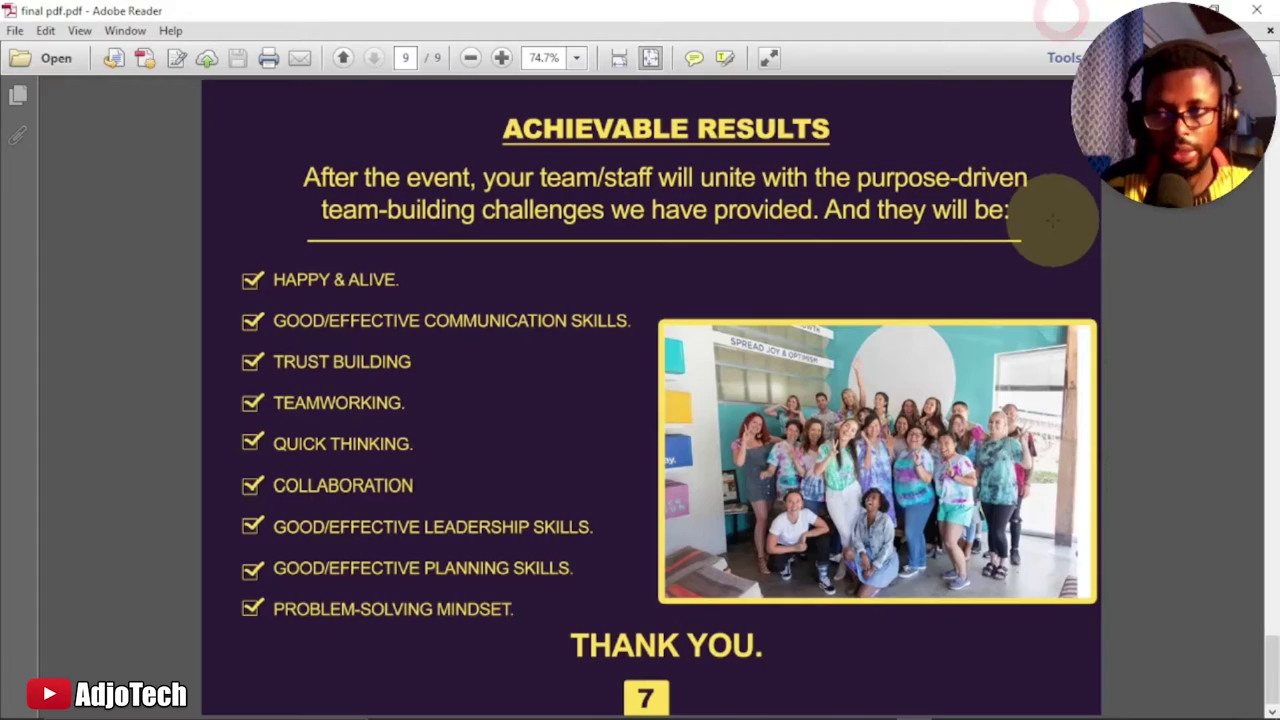
- Page through the nine pages of final pdf.pdf in Adobe Reader using the scrollbar
{"action": "left_click_drag", "start_coordinate": [1271, 655], "coordinate": [1271, 160]}
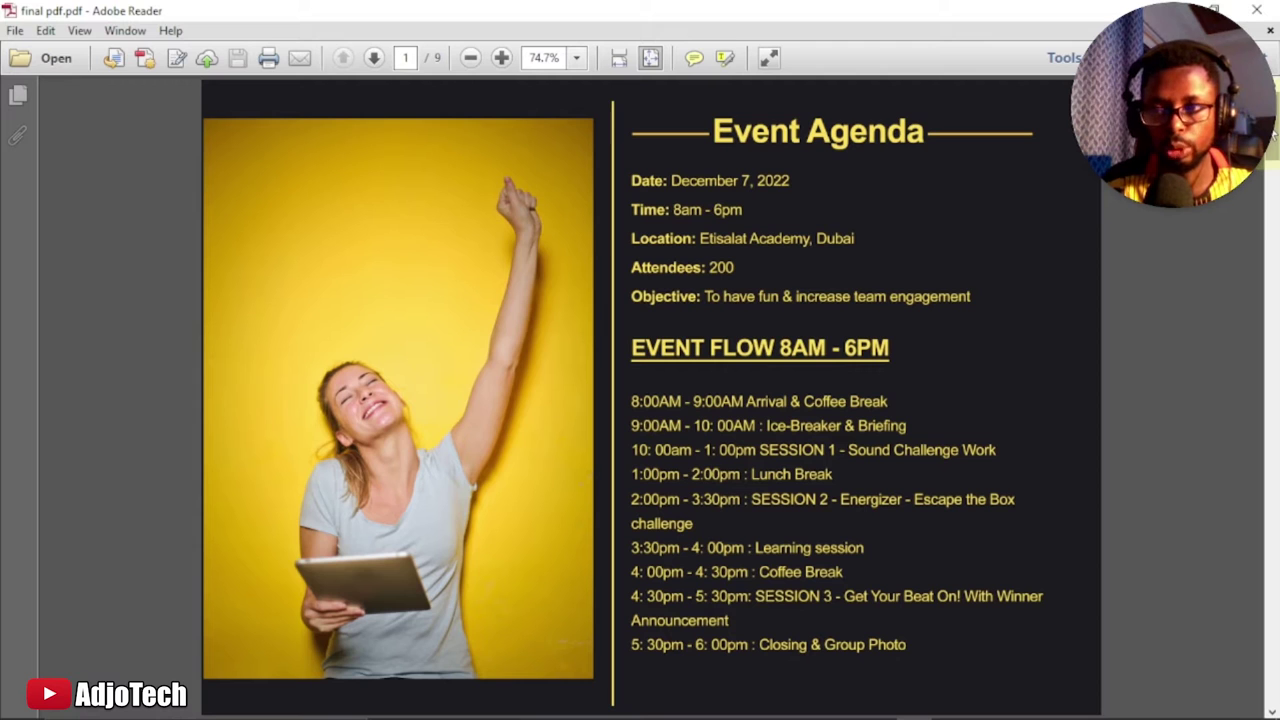
{"action": "left_click_drag", "start_coordinate": [1272, 135], "coordinate": [1243, 600]}
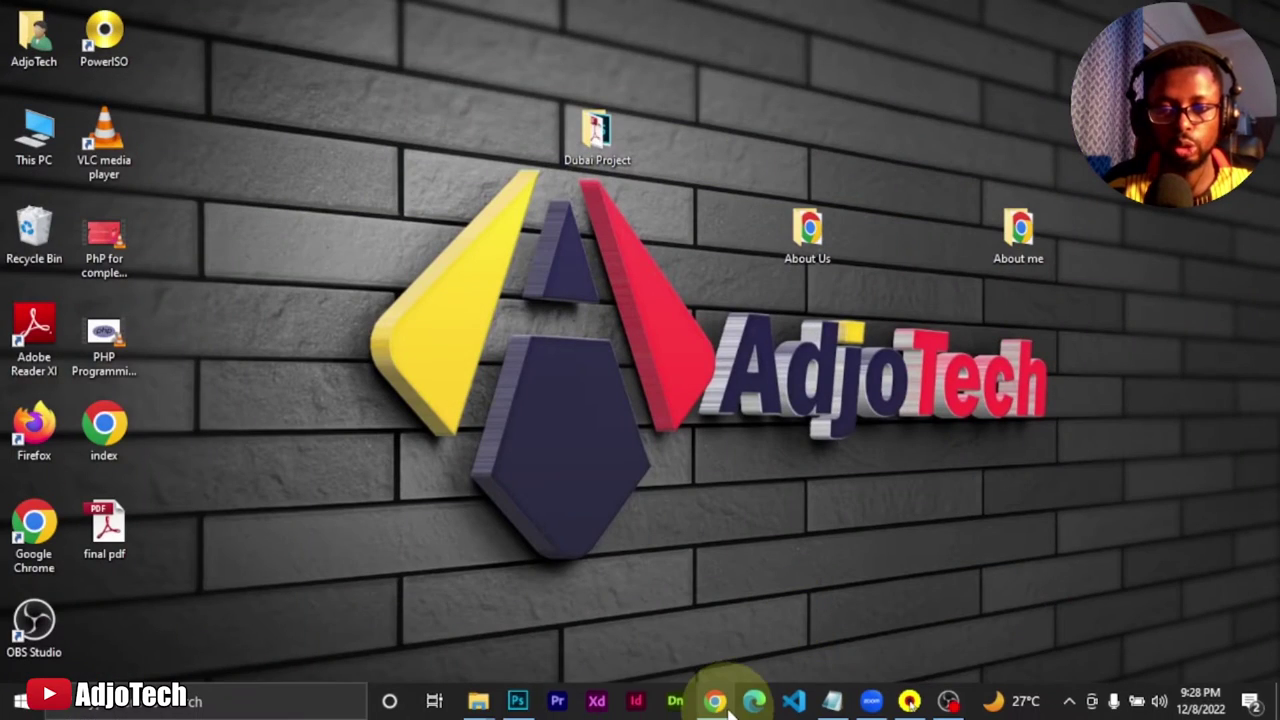
- In Photoshop, view page 7, then pages 1 through 6, and return to page 7, Achievable Results
{"action": "left_click", "coordinate": [517, 700]}
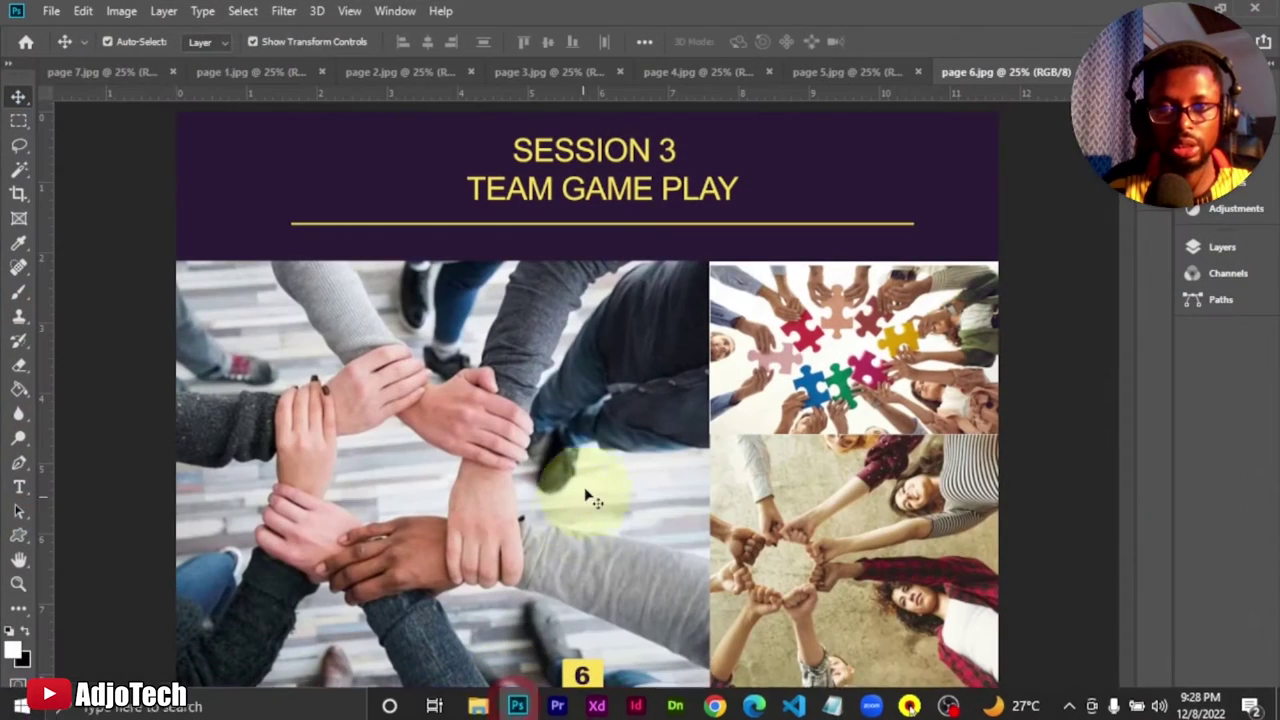
{"action": "left_click", "coordinate": [84, 73]}
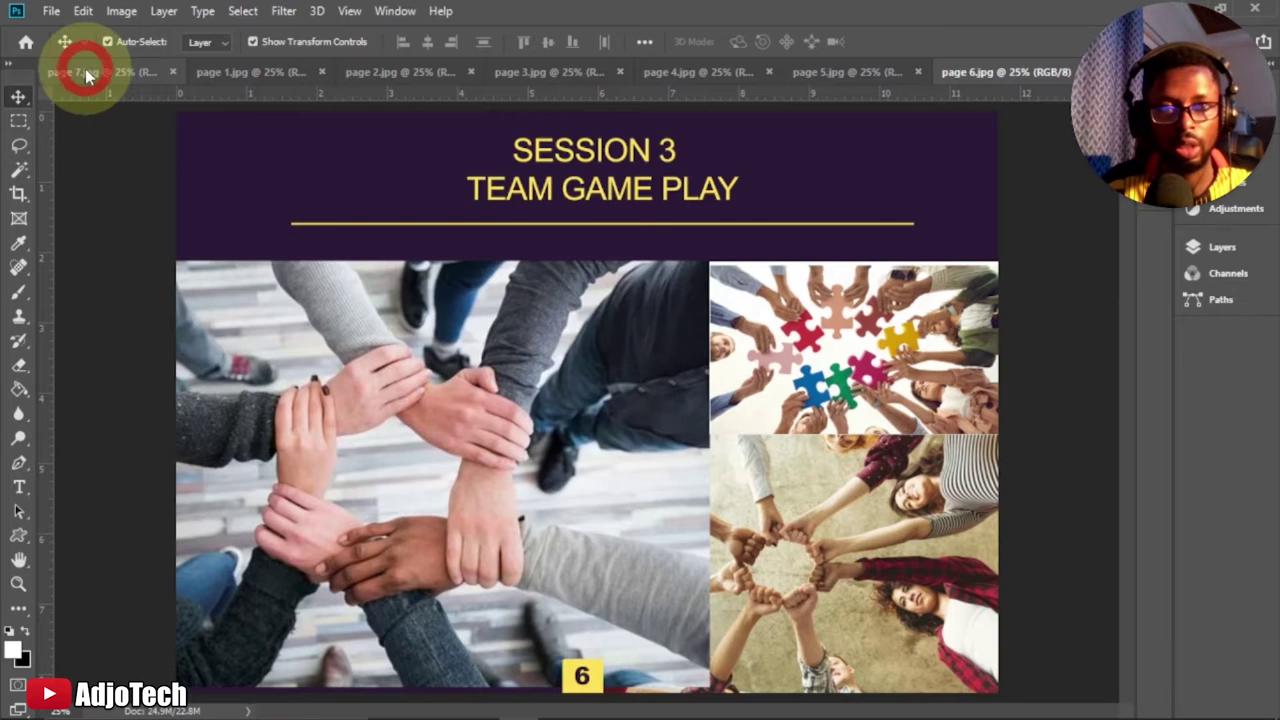
{"action": "left_click", "coordinate": [264, 74]}
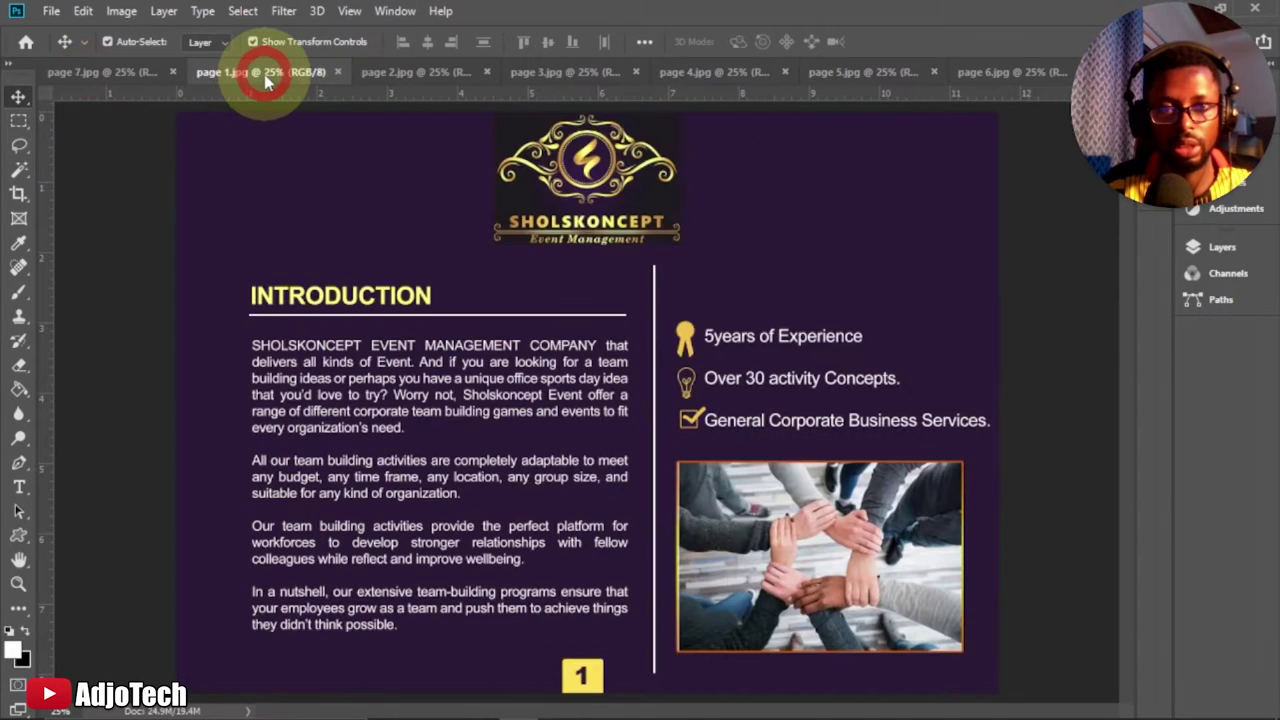
{"action": "left_click", "coordinate": [424, 74]}
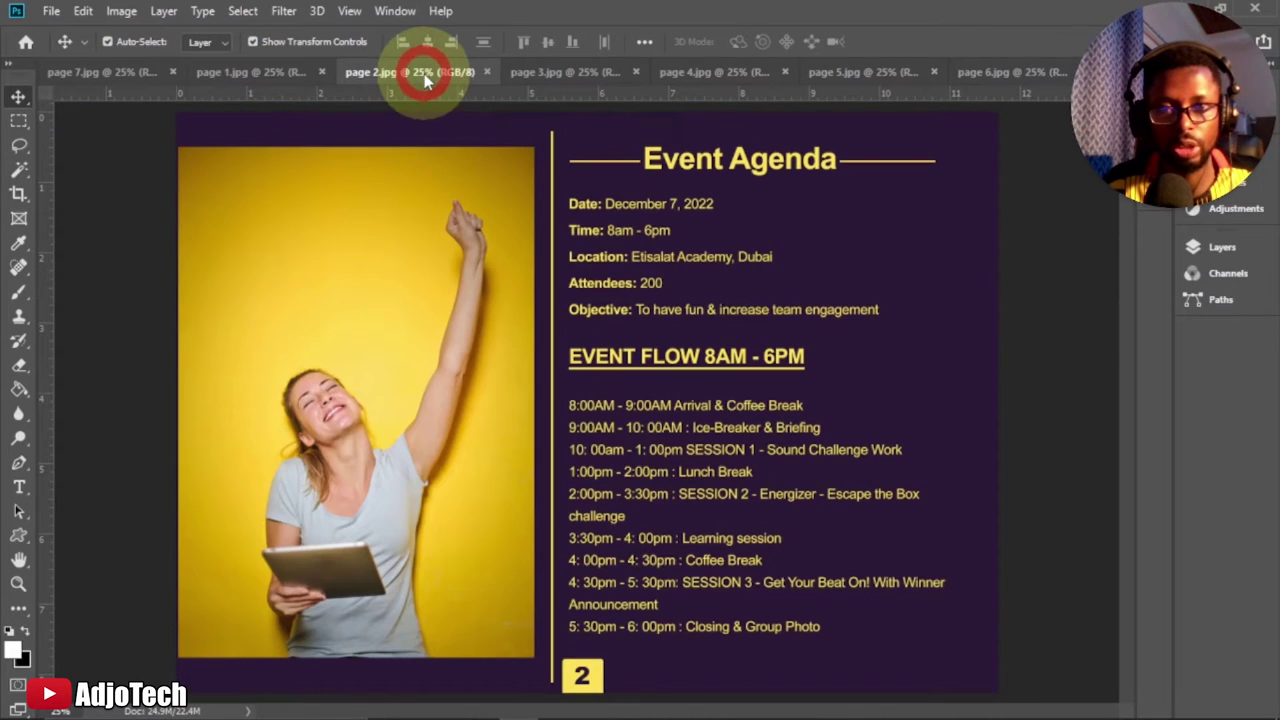
{"action": "left_click", "coordinate": [551, 76]}
{"action": "left_click", "coordinate": [690, 73]}
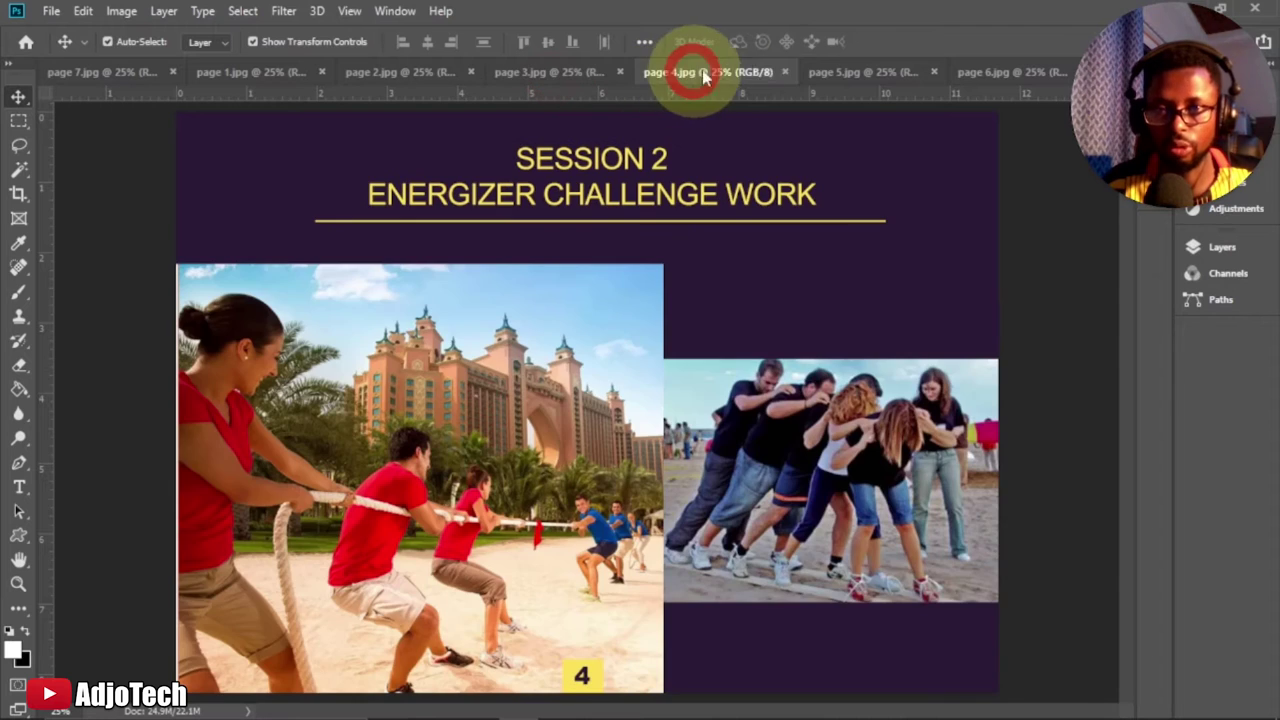
{"action": "left_click", "coordinate": [848, 76]}
{"action": "left_click", "coordinate": [1000, 76]}
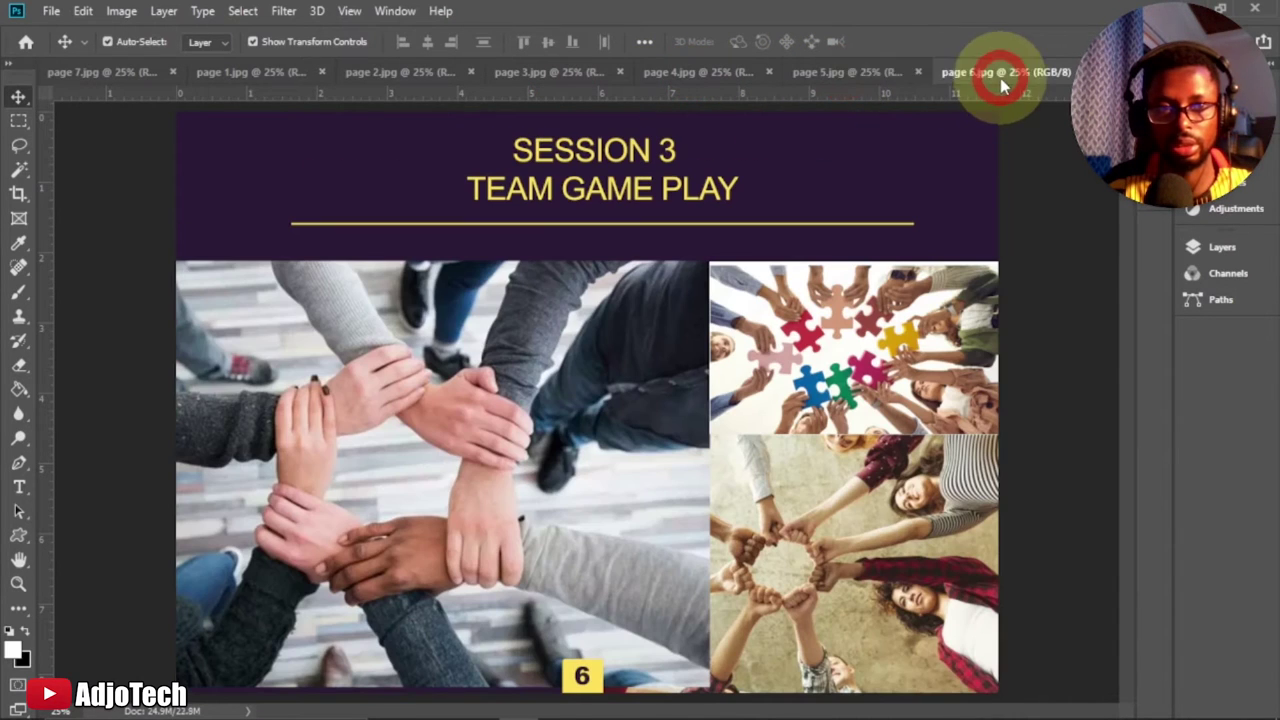
{"action": "left_click", "coordinate": [83, 78]}
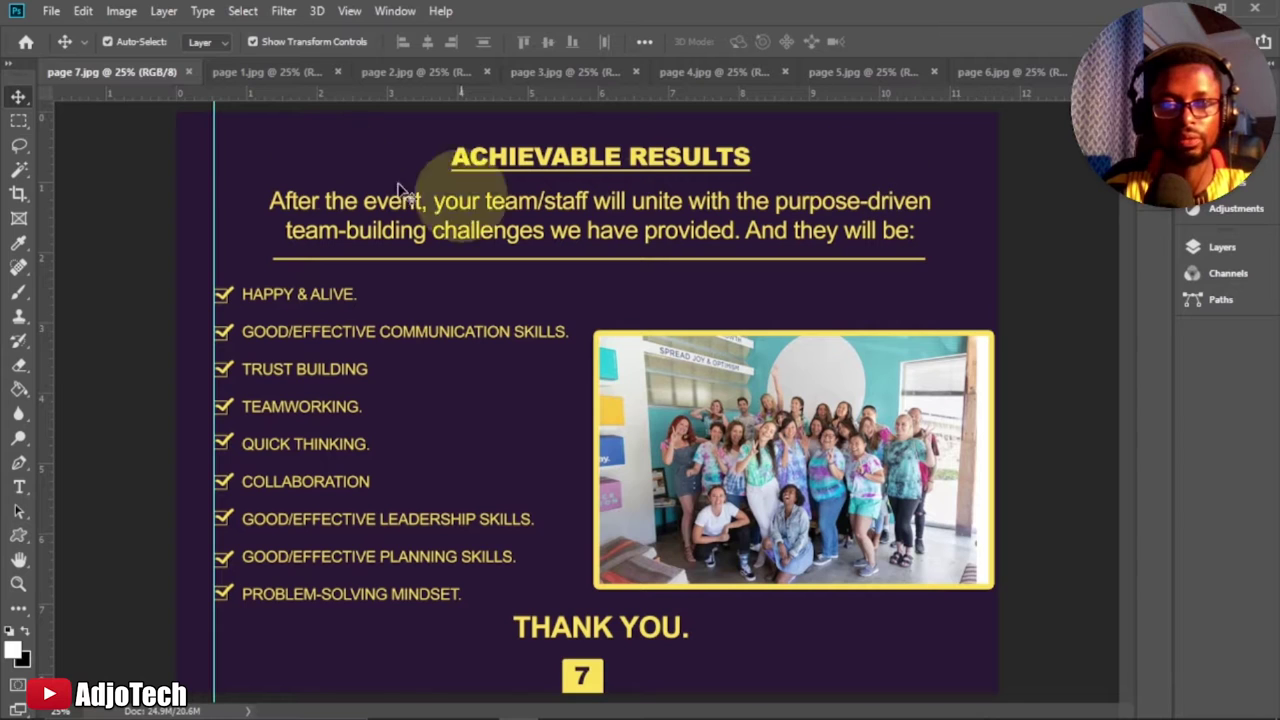
{"action": "left_click", "coordinate": [51, 11]}
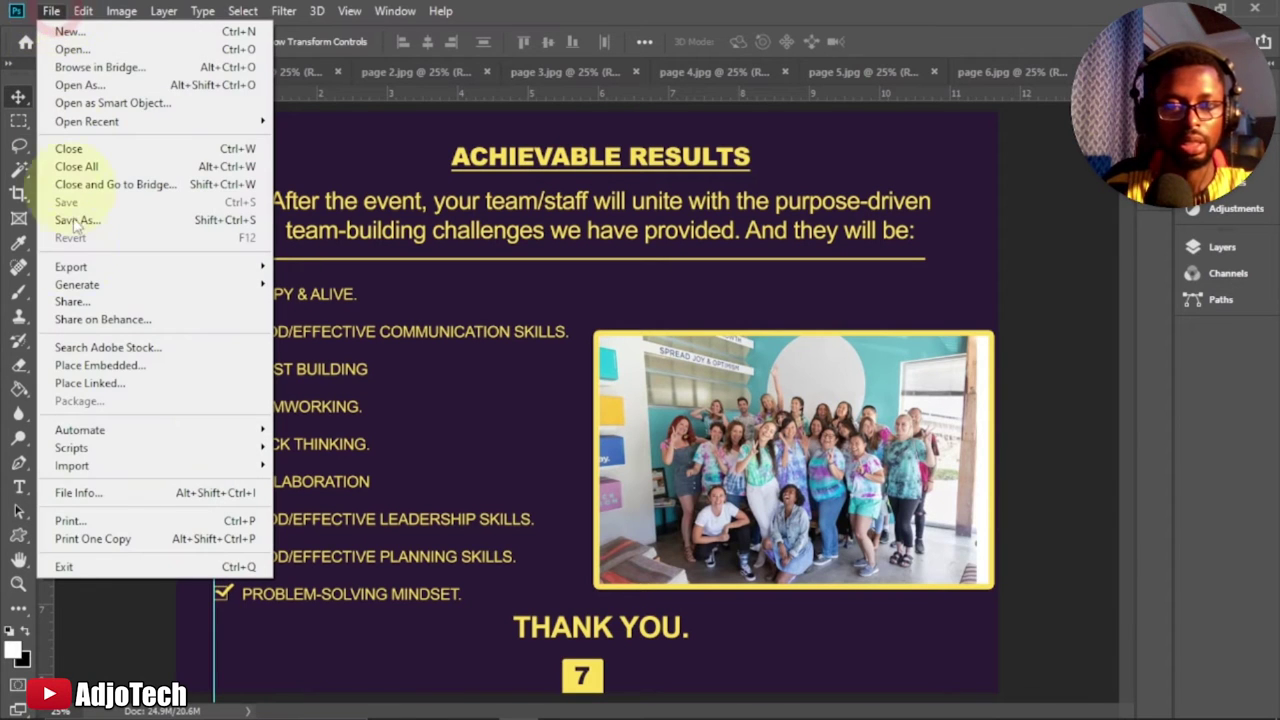
- Open the PDF Presentation dialog from File > Automate
{"action": "mouse_move", "coordinate": [99, 437]}
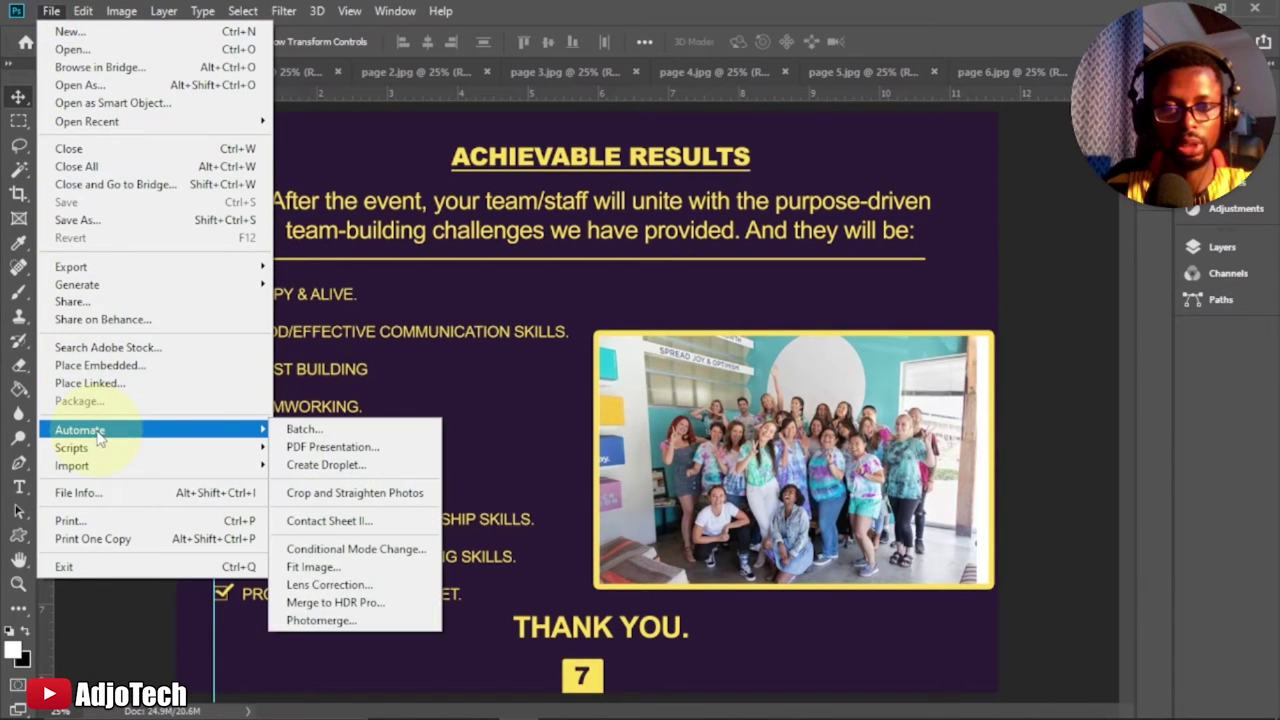
{"action": "left_click", "coordinate": [318, 449]}
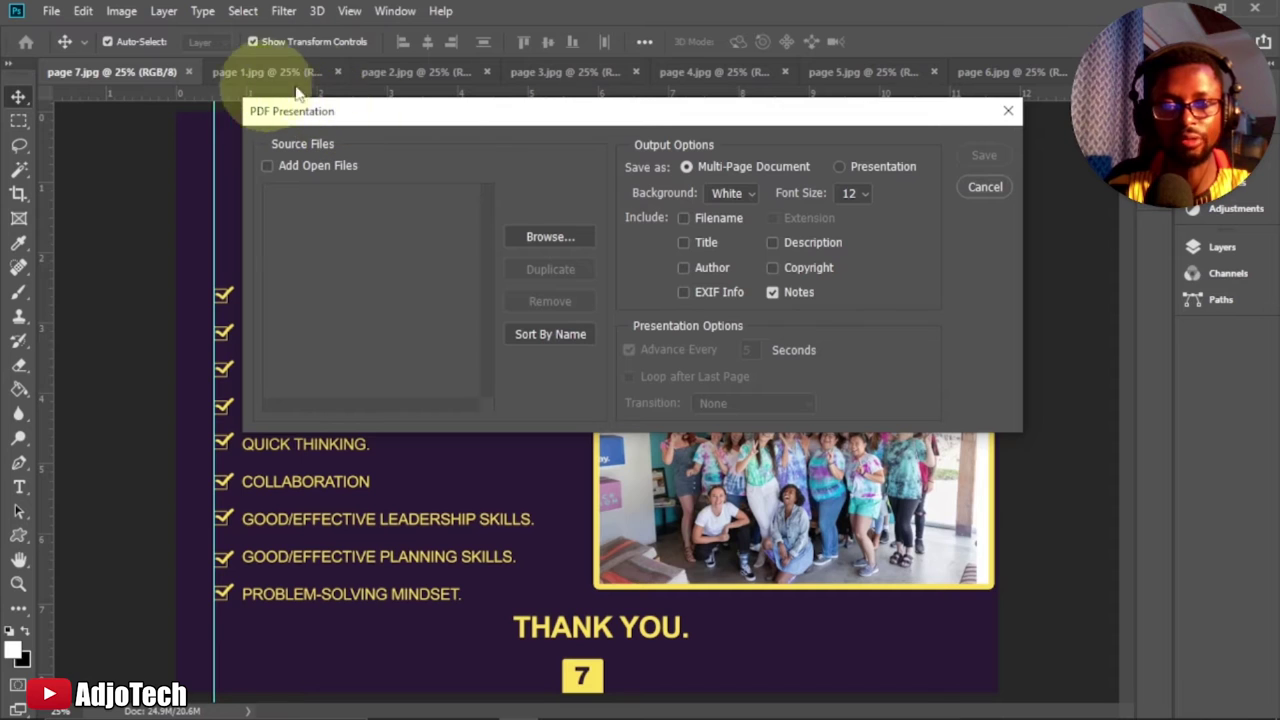
- Add all seven open images as sources and move page 7.jpg to the end of the list
{"action": "left_click", "coordinate": [267, 166]}
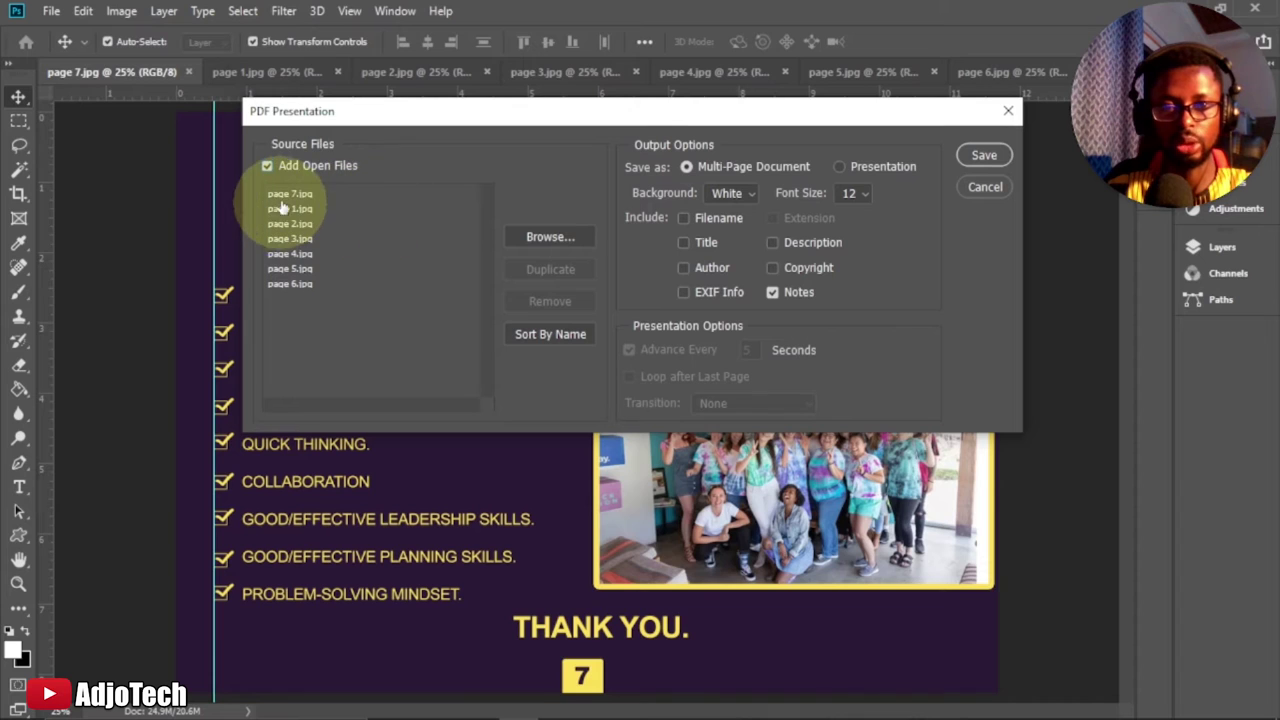
{"action": "left_click_drag", "start_coordinate": [287, 202], "coordinate": [281, 296]}
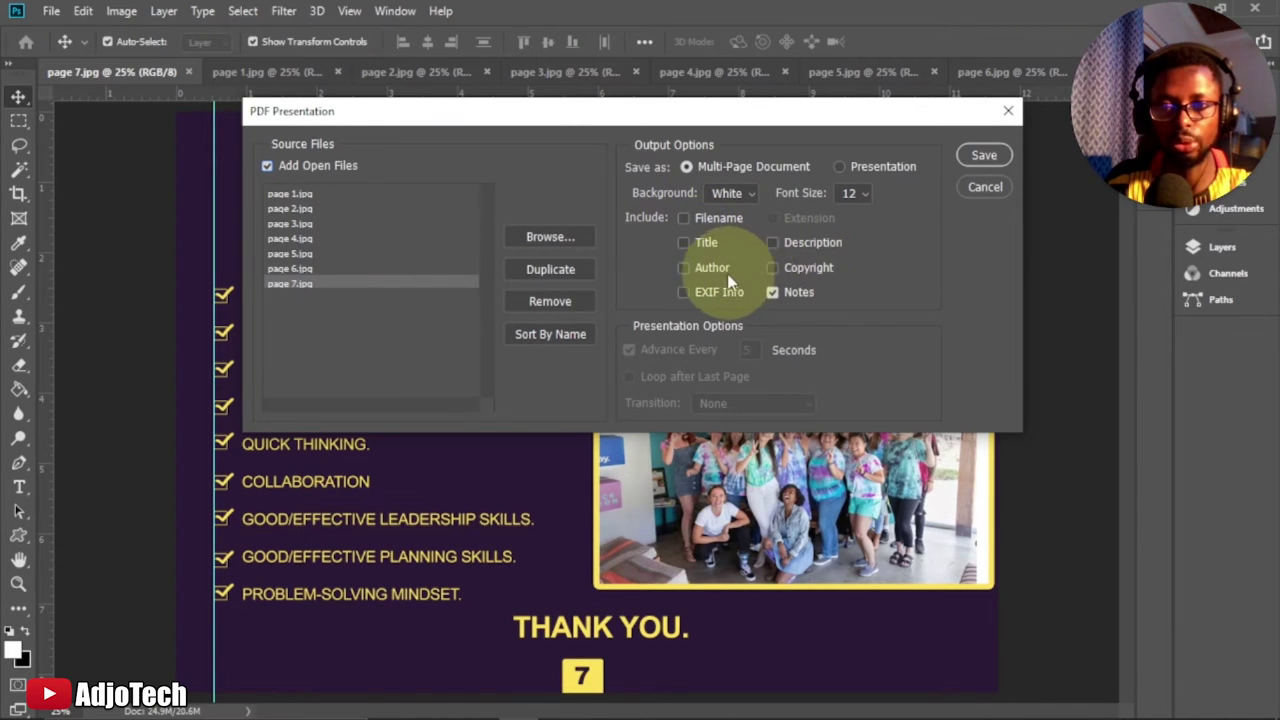
- Keep Multi-Page Document as the output type instead of Presentation, and proceed to save the PDF
{"action": "left_click", "coordinate": [839, 167]}
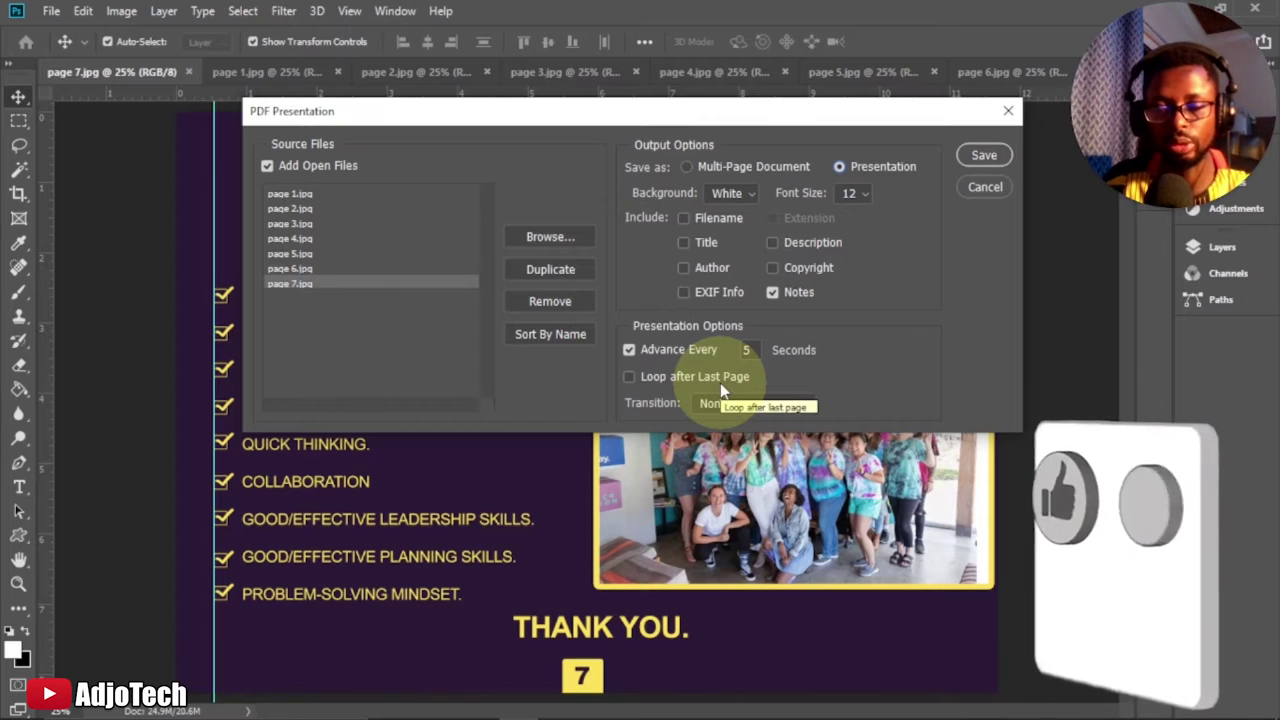
{"action": "left_click", "coordinate": [686, 167]}
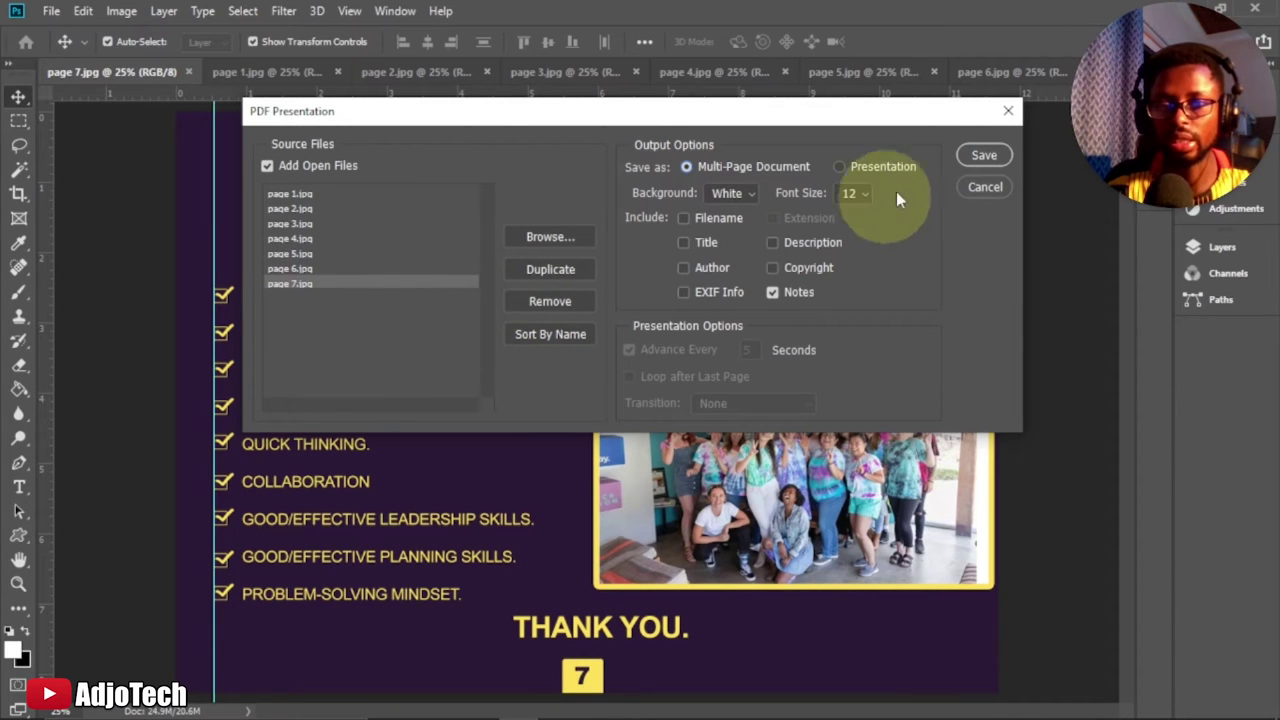
{"action": "left_click", "coordinate": [984, 156]}
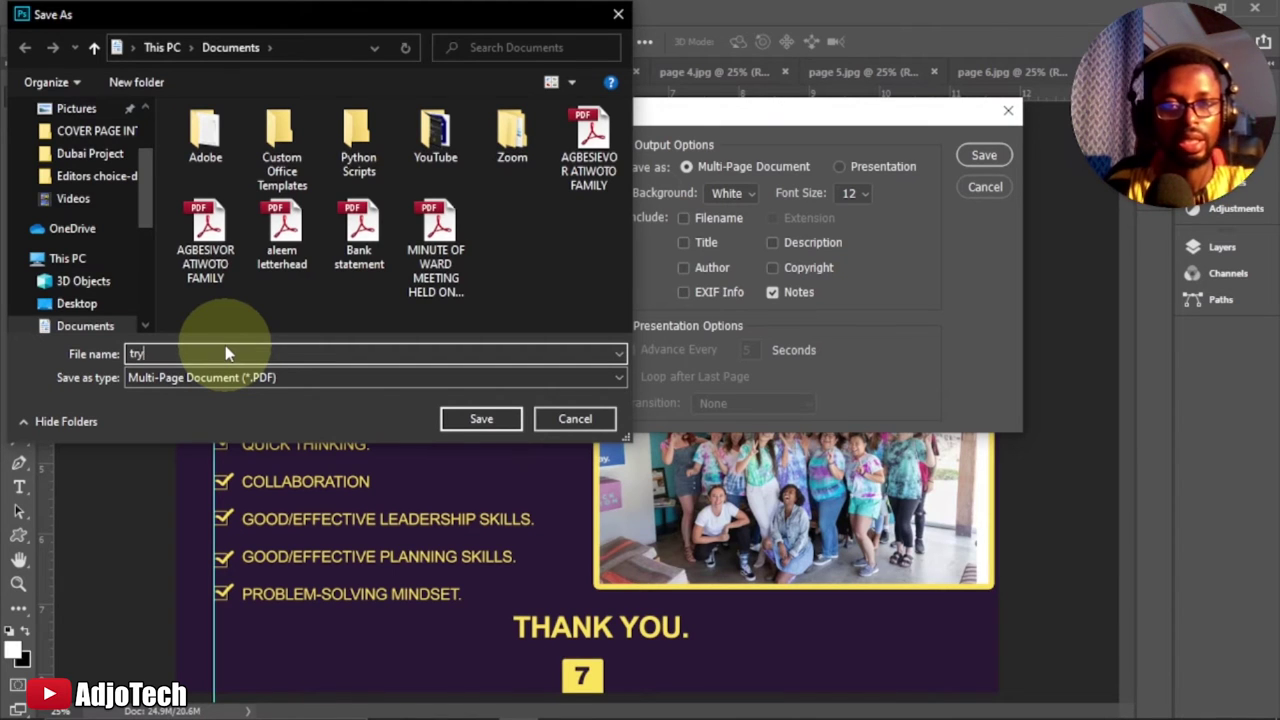
- Save the multi-page PDF as 'try' on the Desktop with the default Adobe PDF settings
{"action": "left_click", "coordinate": [77, 304]}
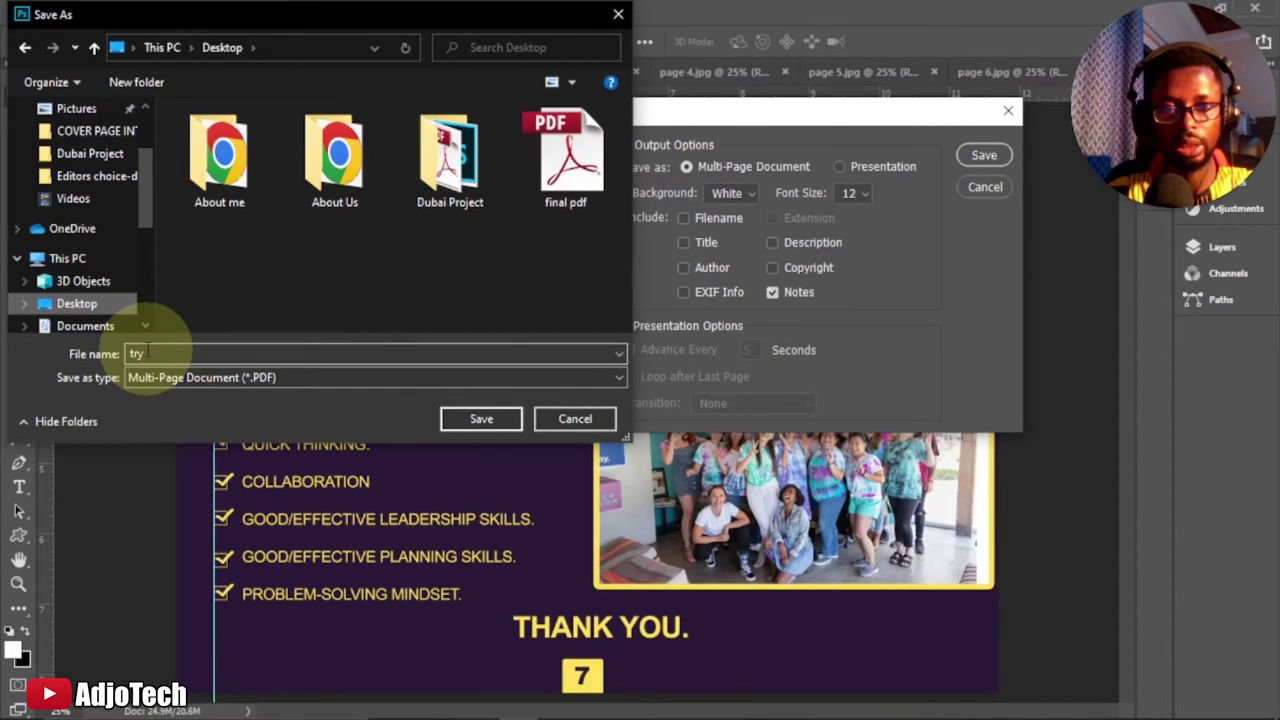
{"action": "left_click", "coordinate": [483, 421]}
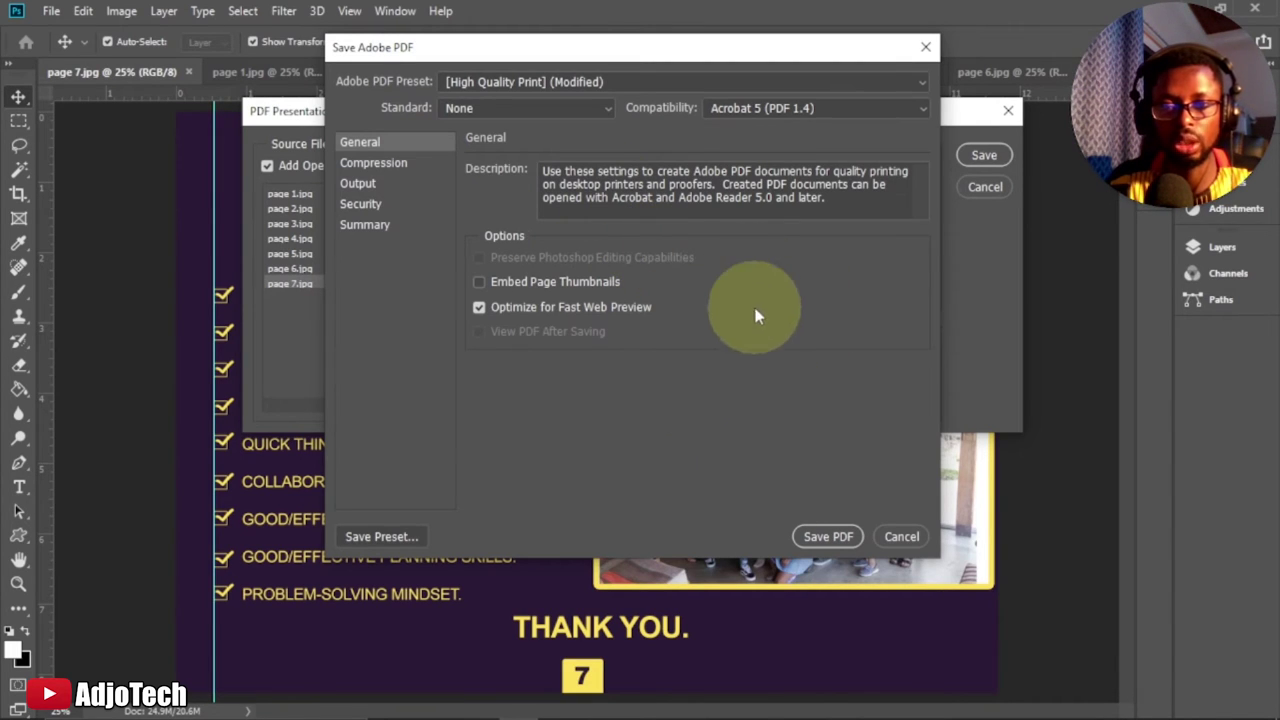
{"action": "left_click", "coordinate": [828, 538]}
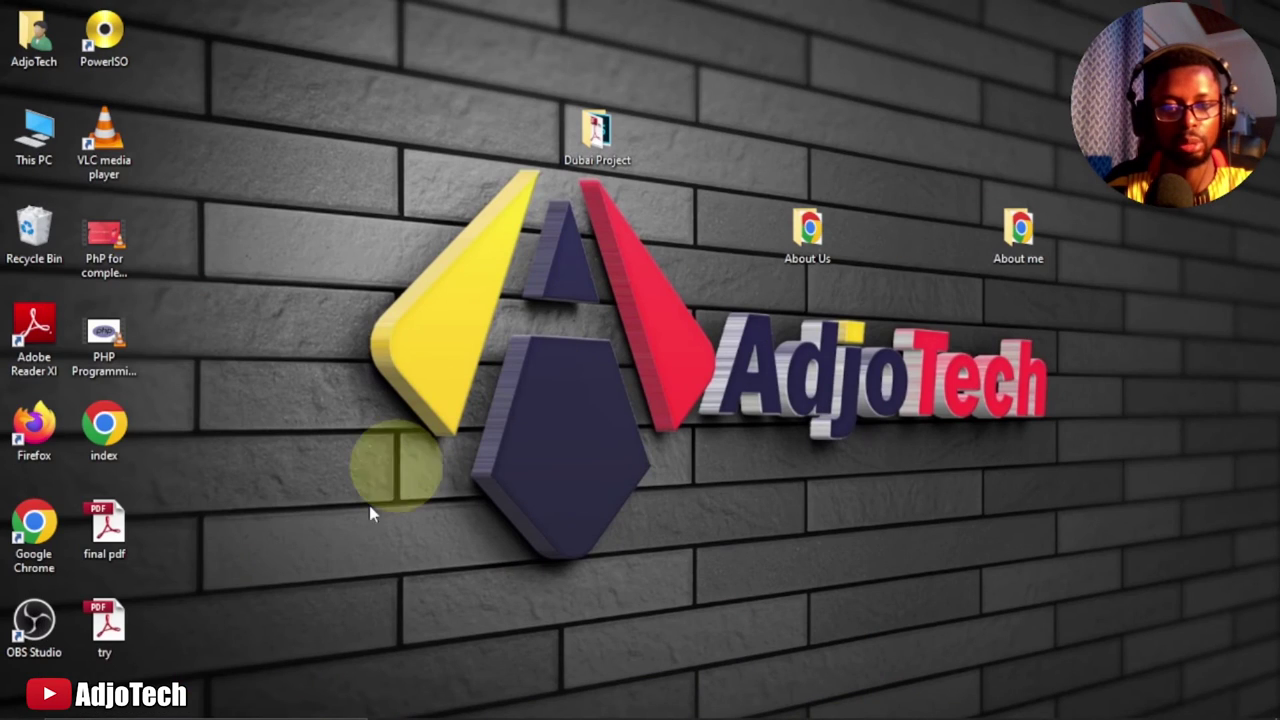
- Open try.pdf, scroll through its seven pages and back, then close Reader and return to Photoshop
{"action": "left_click", "coordinate": [104, 633]}
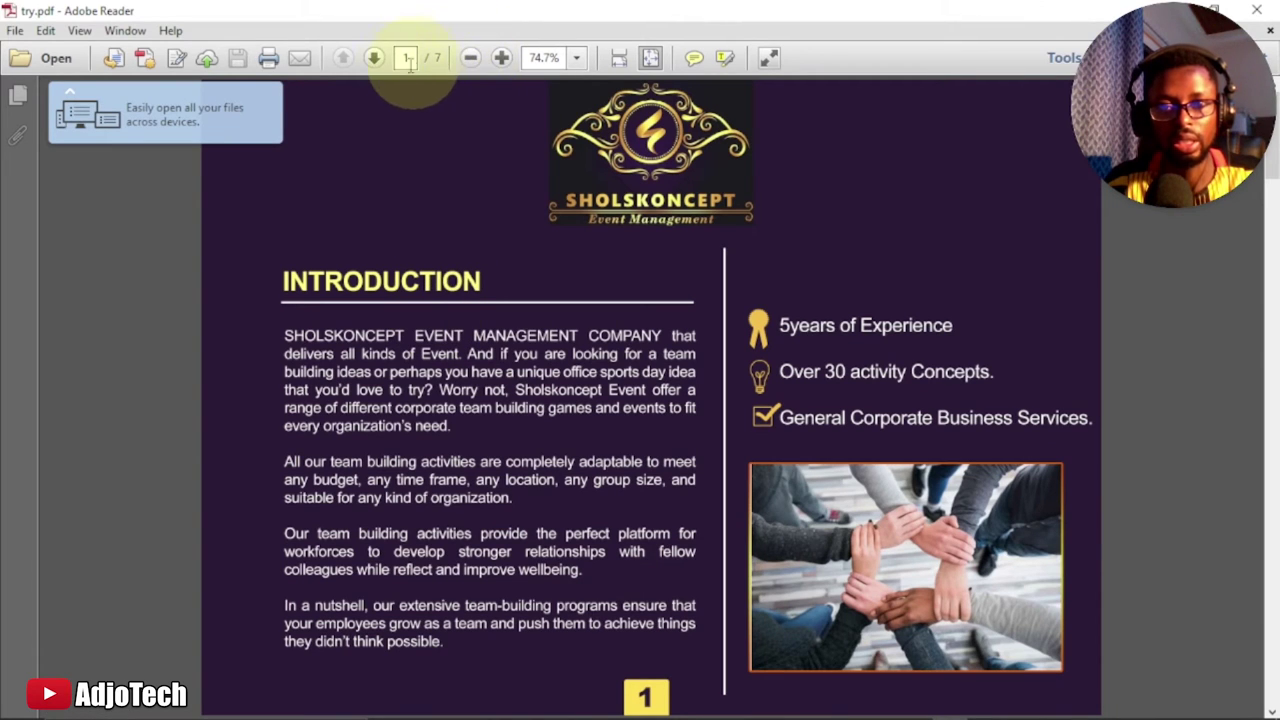
{"action": "scroll", "coordinate": [971, 214], "scroll_direction": "down", "scroll_amount": 2}
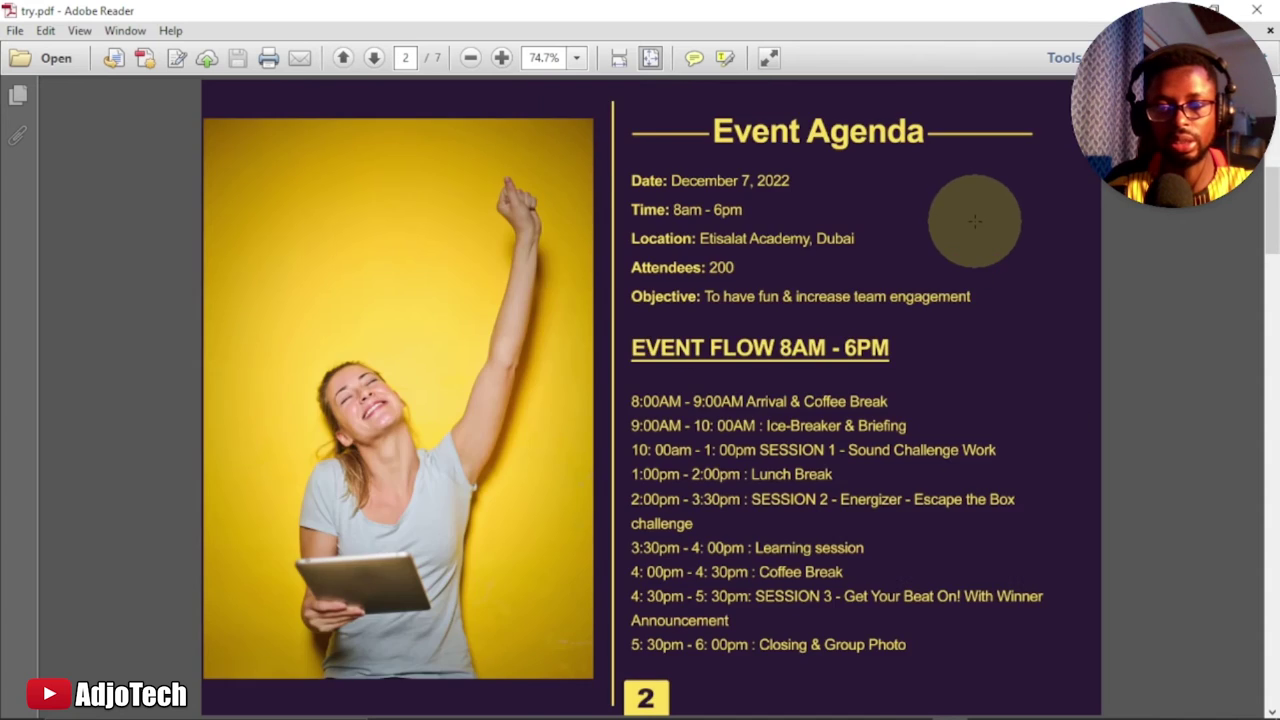
{"action": "scroll", "coordinate": [975, 221], "scroll_direction": "down", "scroll_amount": 3}
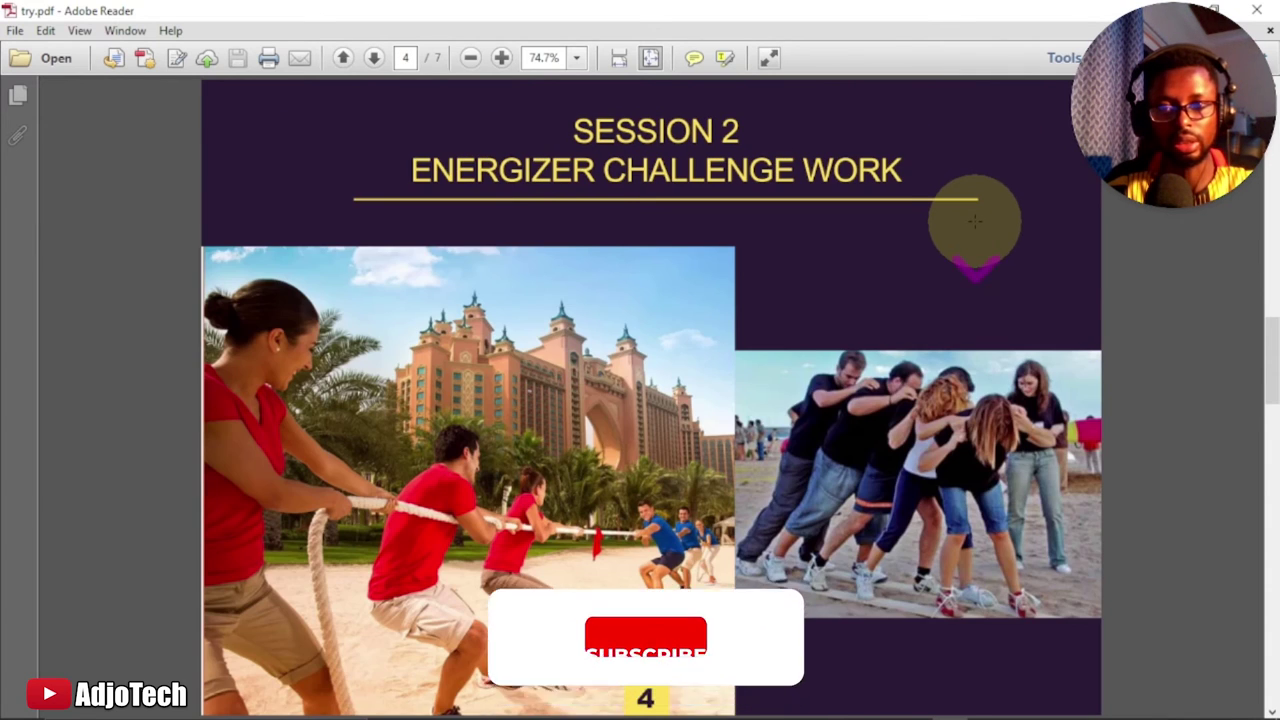
{"action": "scroll", "coordinate": [983, 222], "scroll_direction": "down", "scroll_amount": 1}
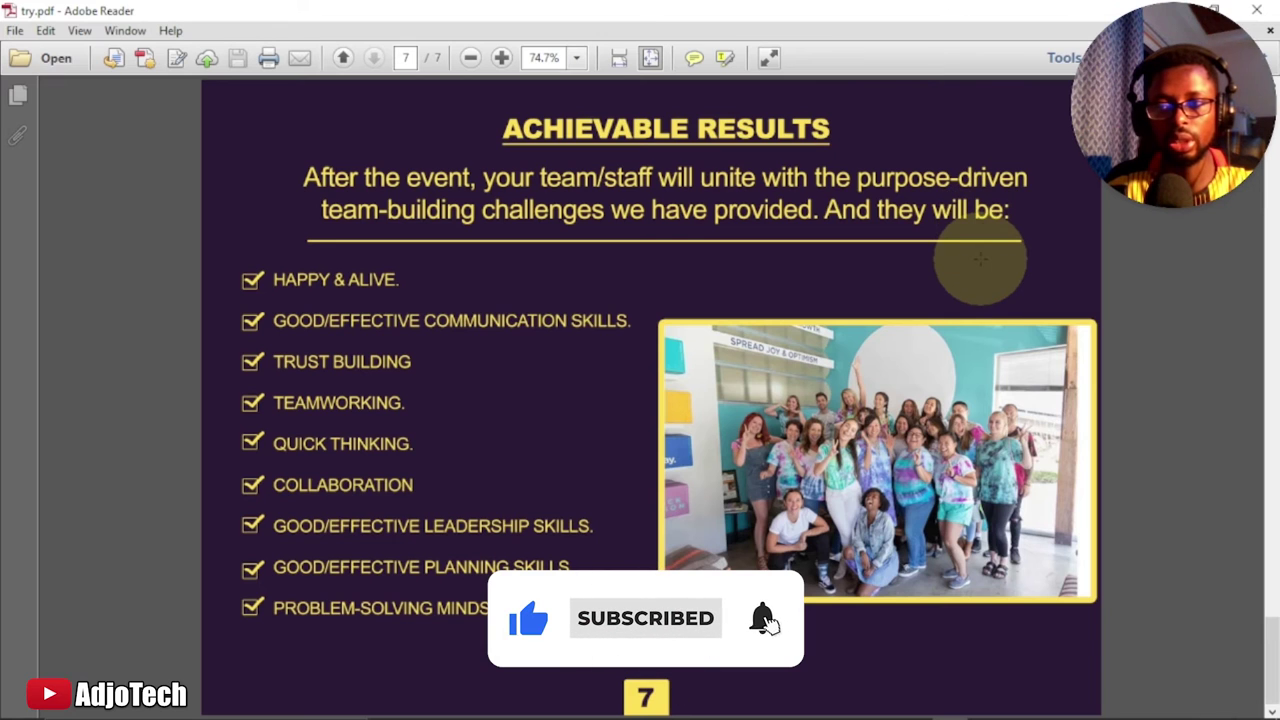
{"action": "scroll", "coordinate": [979, 260], "scroll_direction": "up", "scroll_amount": 6}
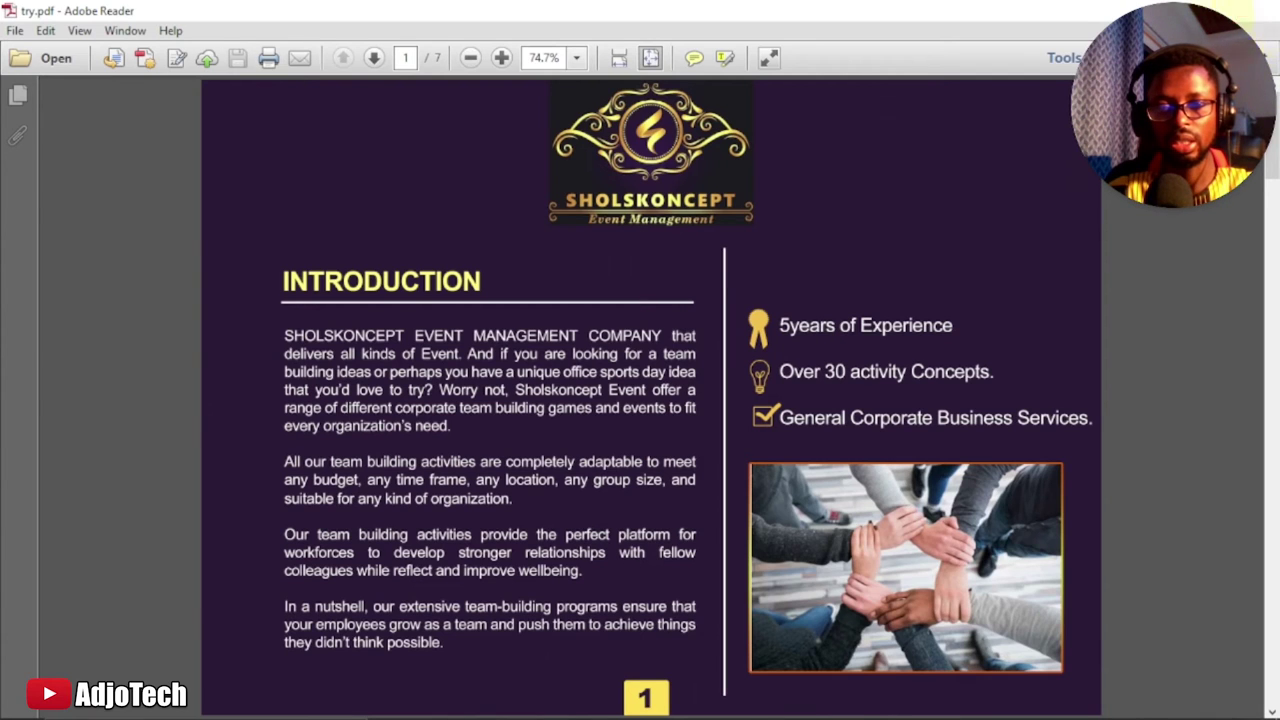
{"action": "left_click", "coordinate": [1268, 10]}
{"action": "left_click", "coordinate": [517, 700]}
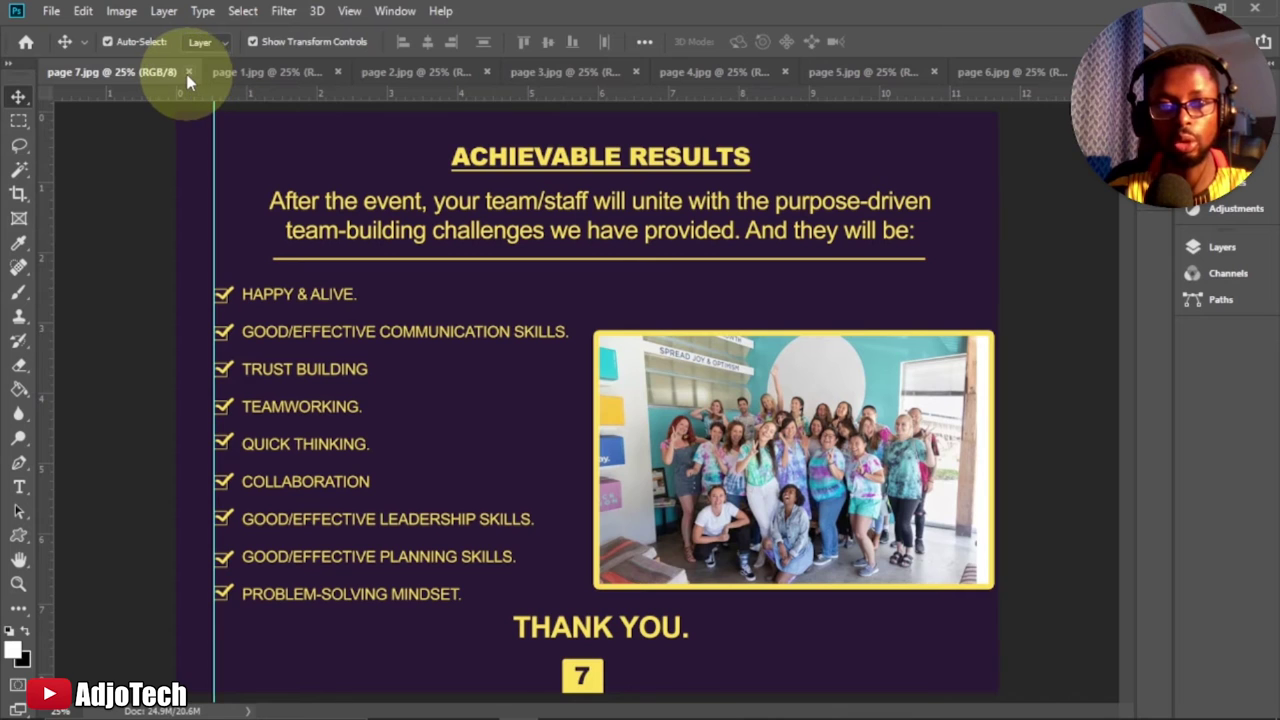
- Close the page 7 and page 1–5 images, leaving only page 6 open
{"action": "left_click", "coordinate": [188, 72]}
{"action": "left_click", "coordinate": [188, 72]}
{"action": "left_click", "coordinate": [188, 72]}
{"action": "left_click", "coordinate": [188, 72]}
{"action": "left_click", "coordinate": [188, 72]}
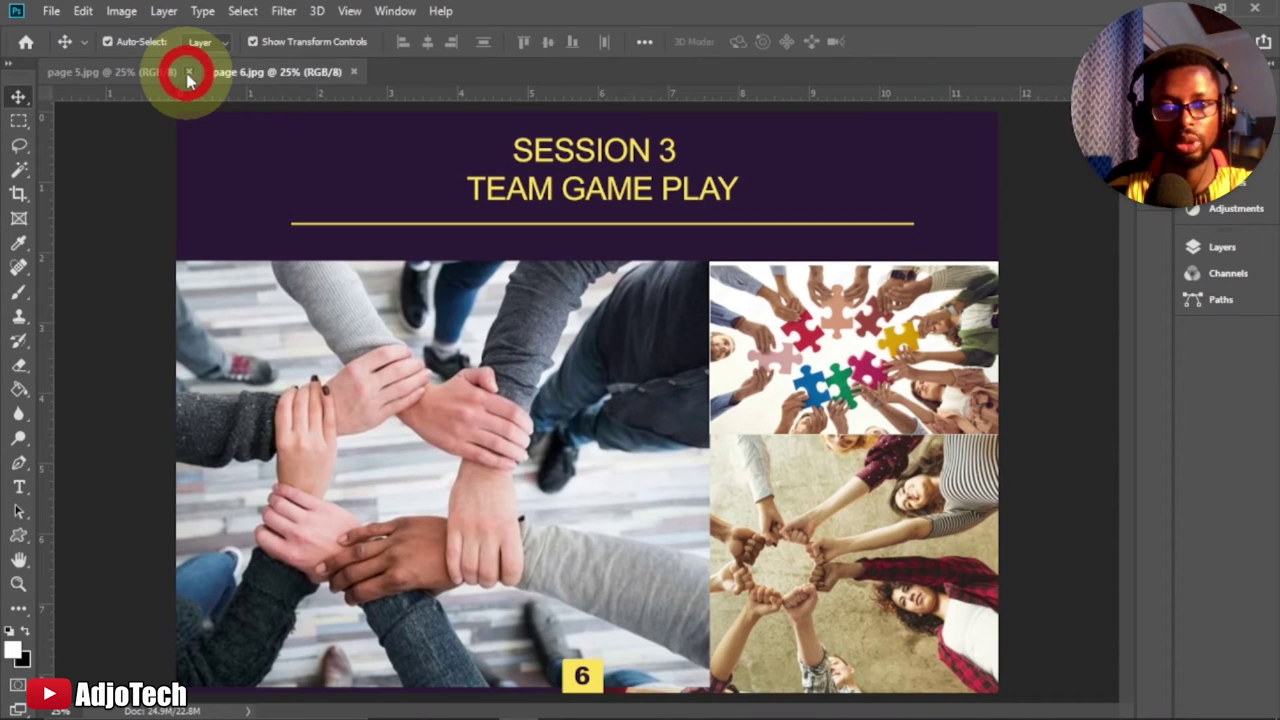
{"action": "left_click", "coordinate": [188, 72]}
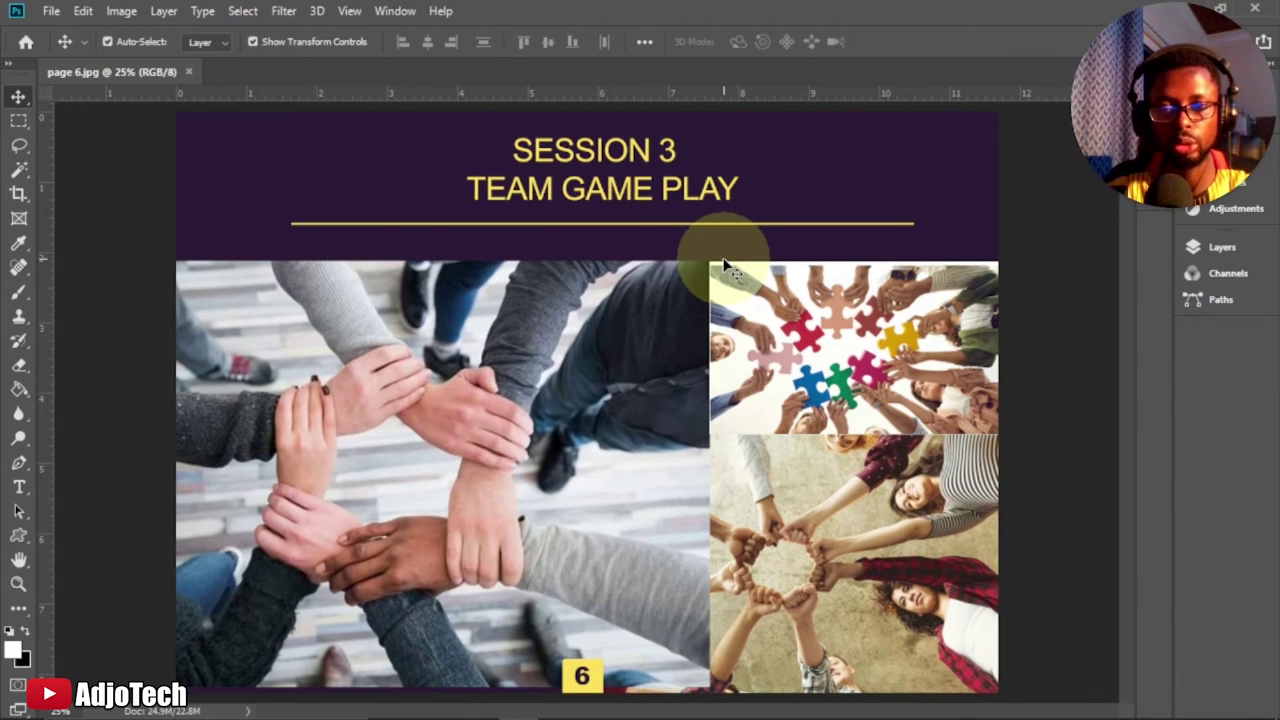
- Open the PDF Presentation dialog from File > Automate
{"action": "left_click", "coordinate": [51, 12]}
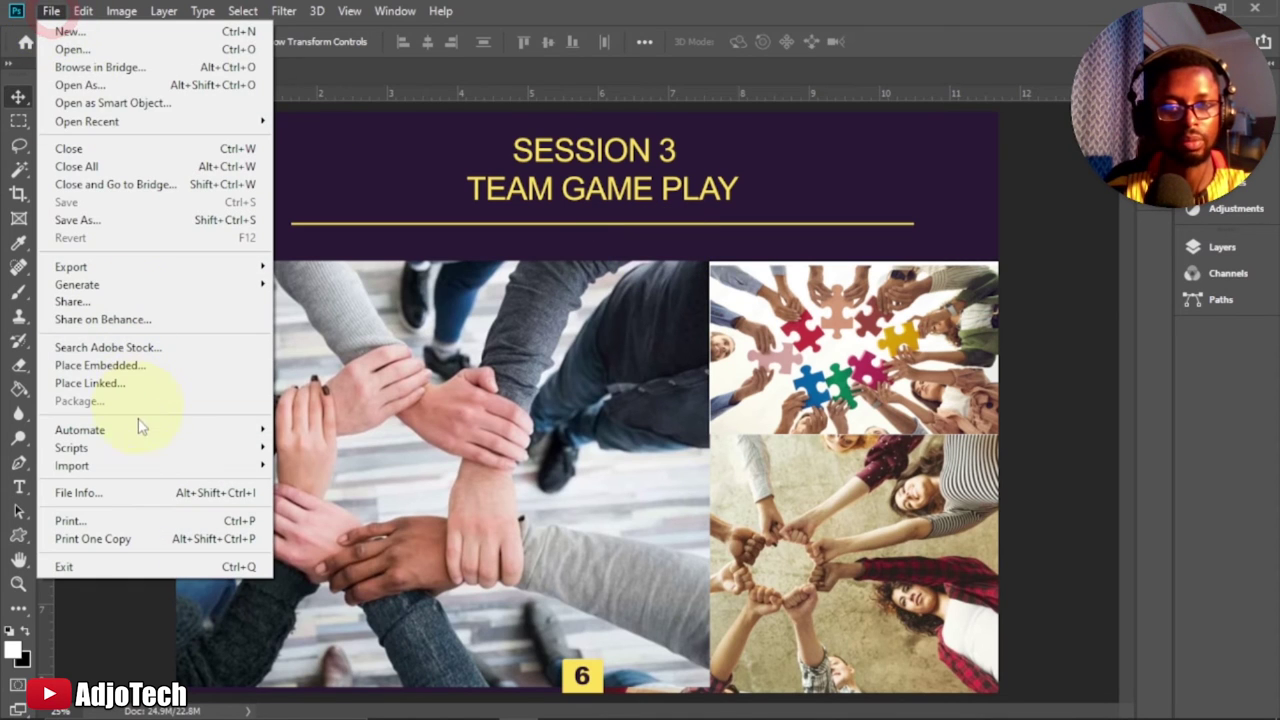
{"action": "mouse_move", "coordinate": [149, 435]}
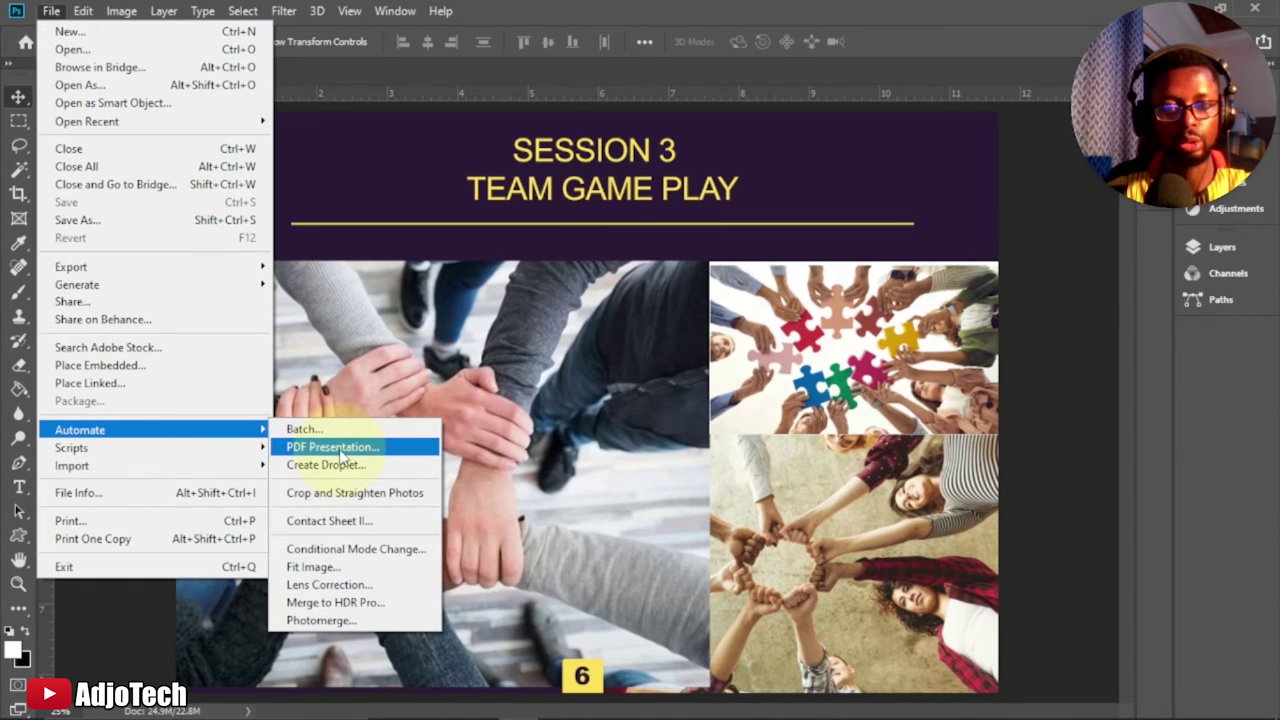
{"action": "left_click", "coordinate": [338, 449]}
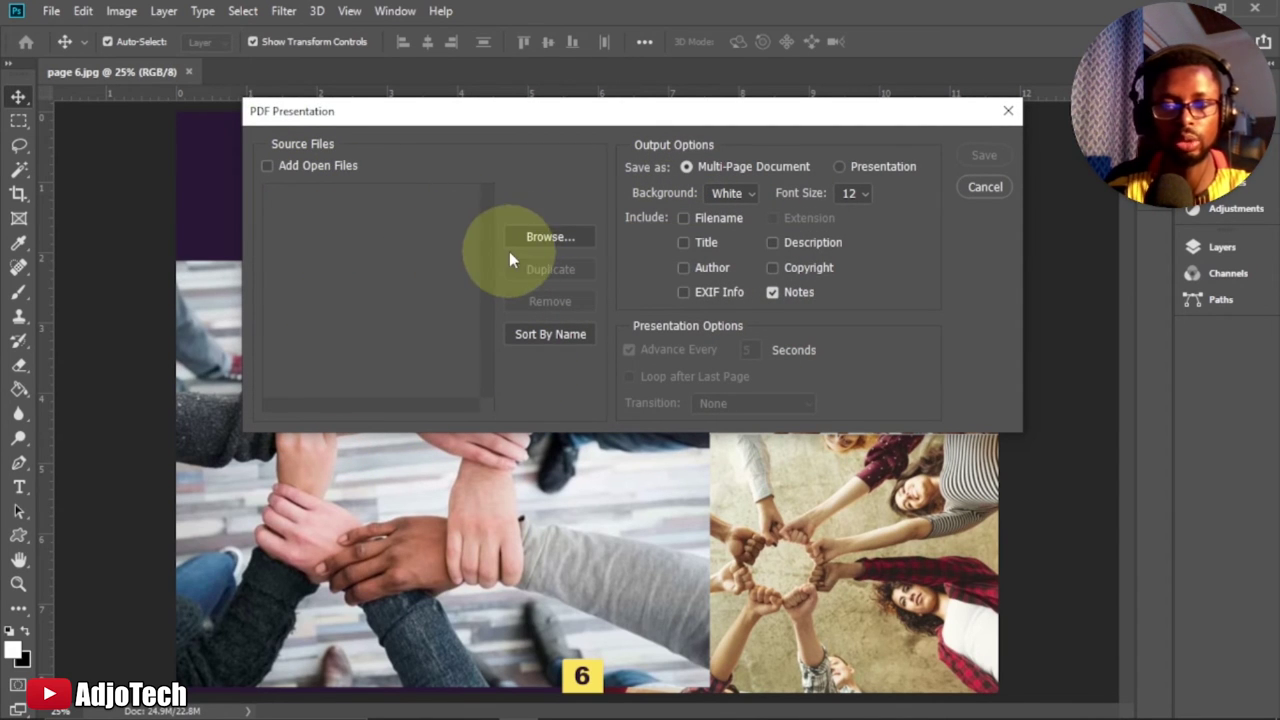
- Browse the Pictures folder and add page 1.jpg through page 7.jpg as source files
{"action": "left_click", "coordinate": [549, 237]}
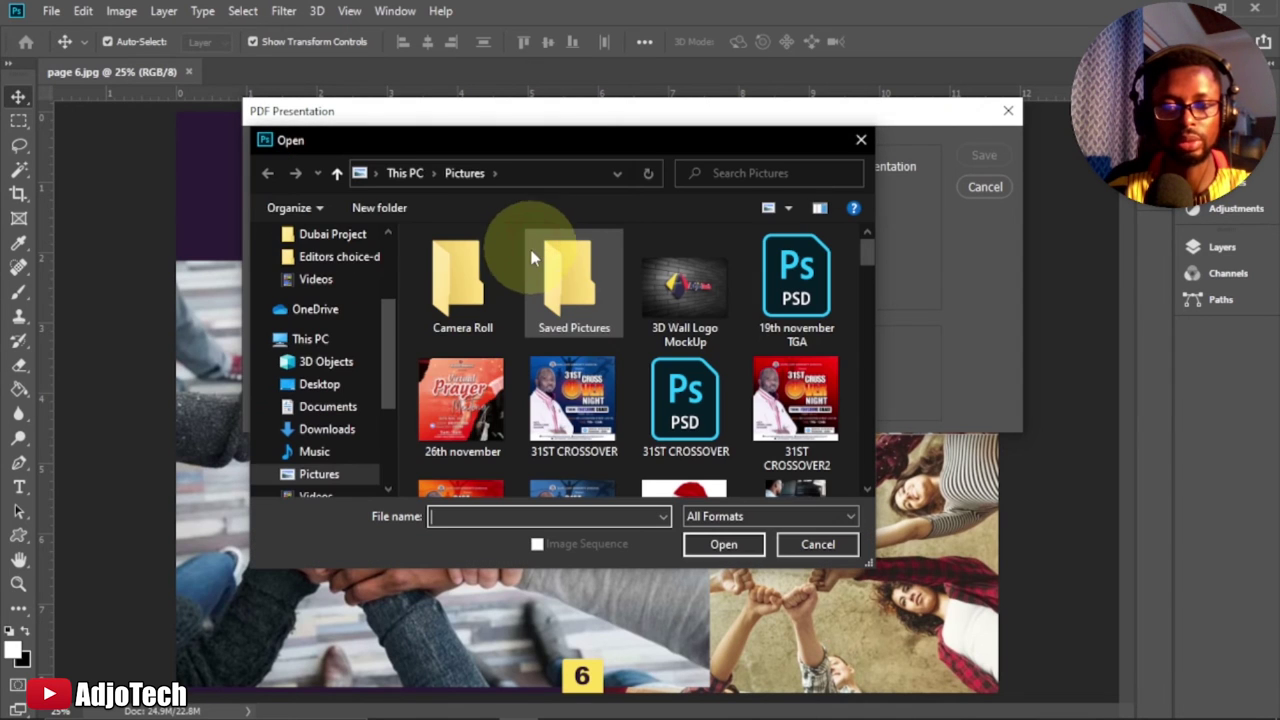
{"action": "left_click_drag", "start_coordinate": [866, 251], "coordinate": [864, 390]}
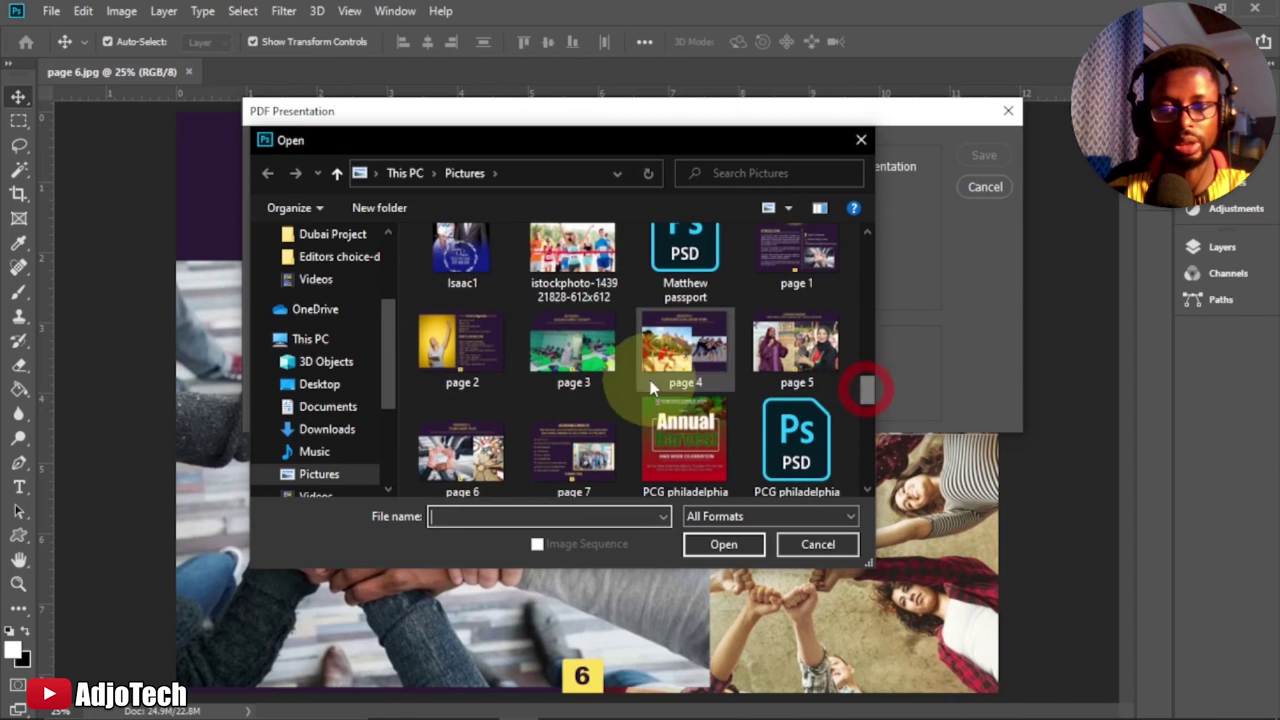
{"action": "left_click", "coordinate": [797, 263]}
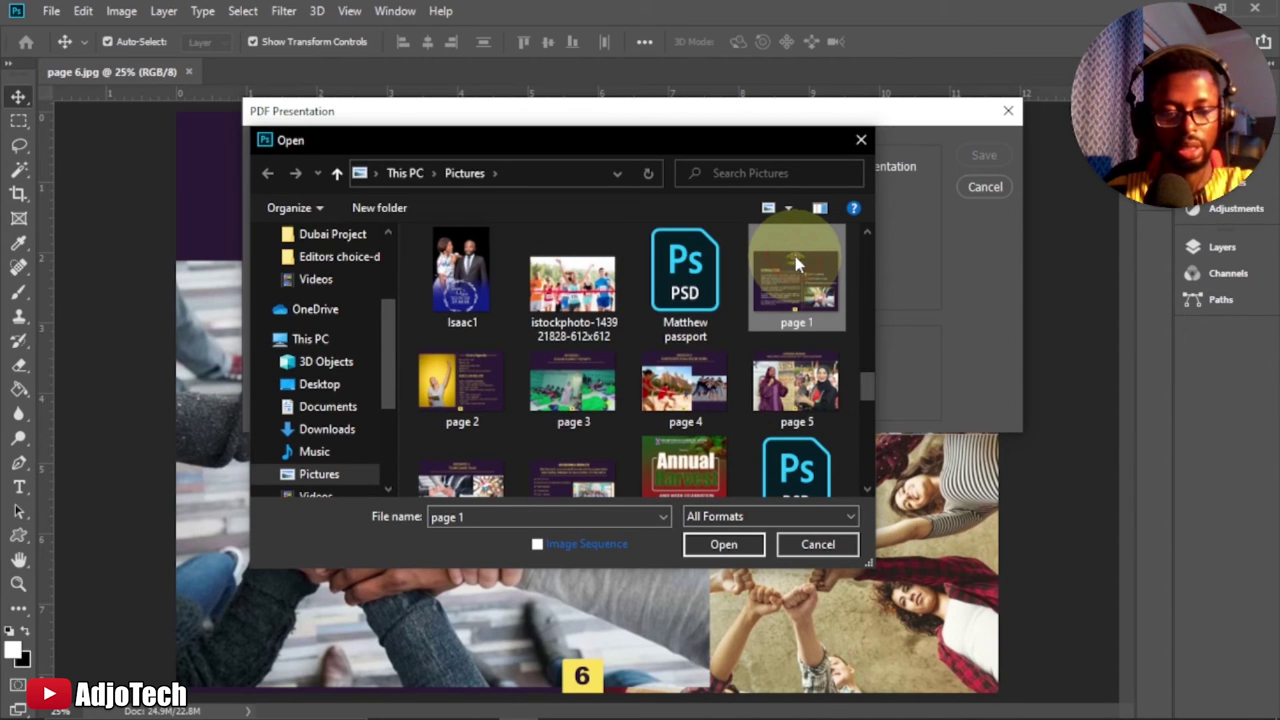
{"action": "left_click", "coordinate": [583, 487], "text": "shift"}
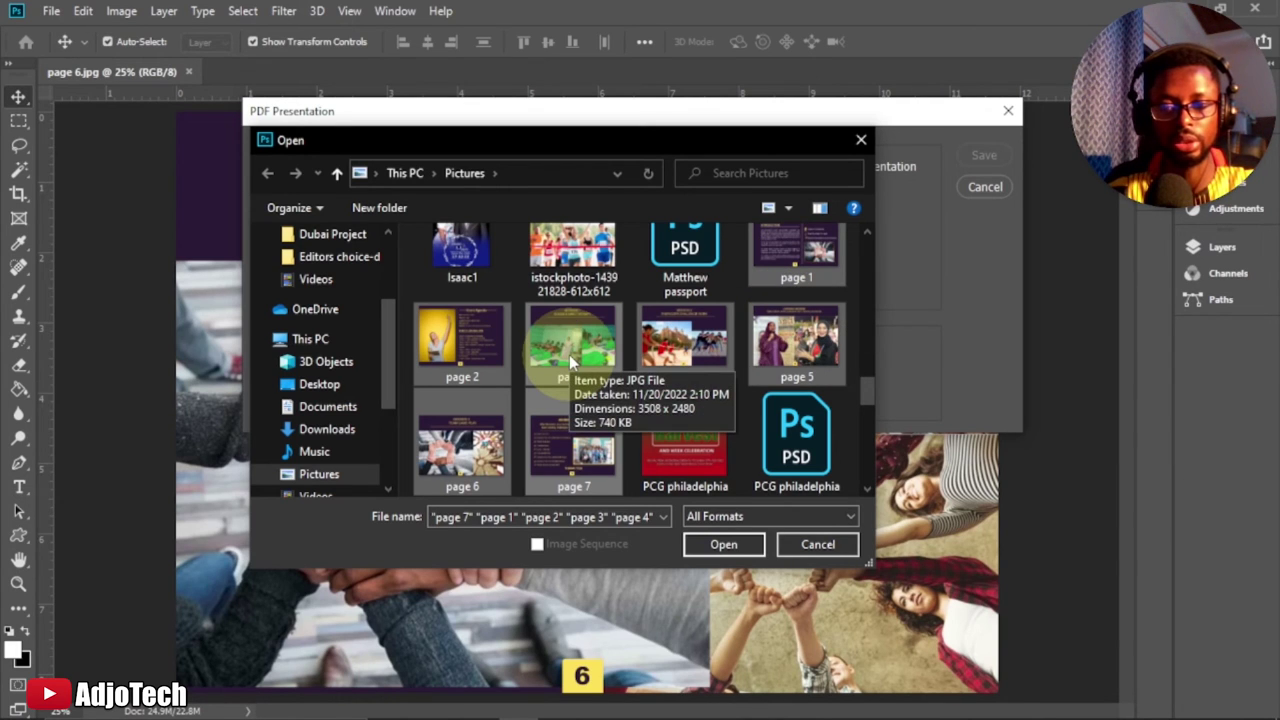
{"action": "left_click", "coordinate": [720, 544]}
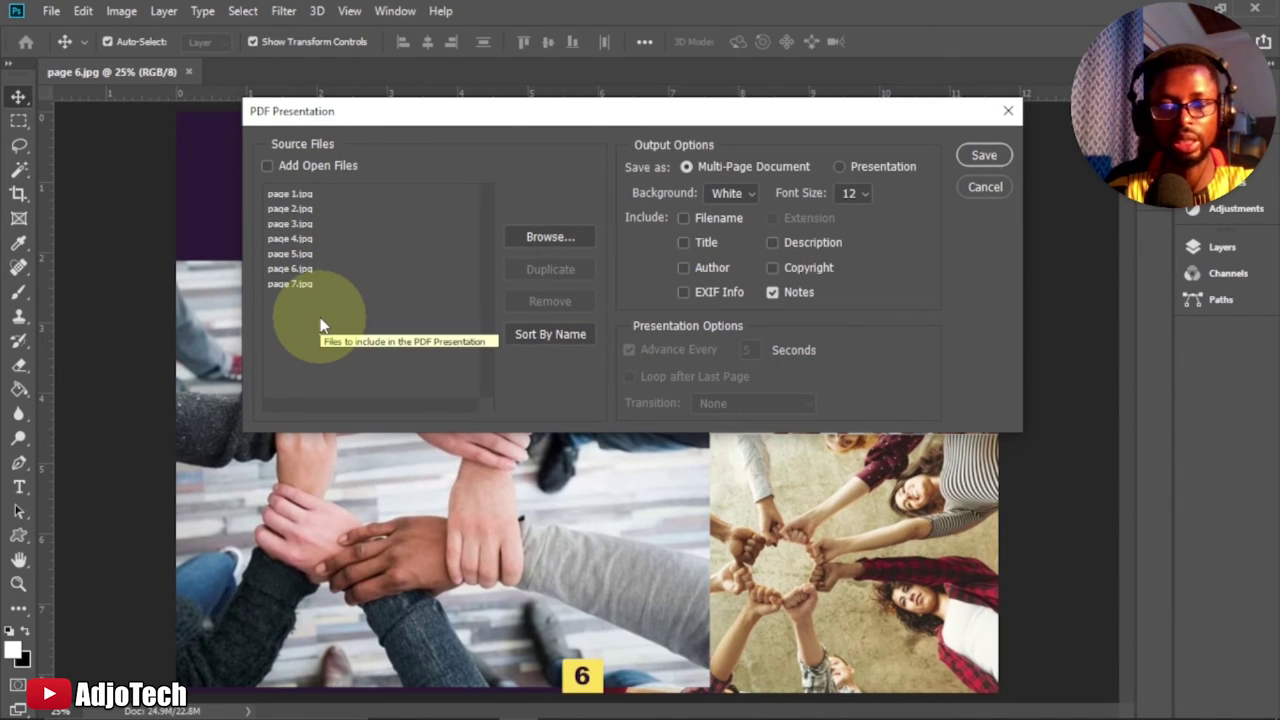
- Save the presentation PDF as 'second' on the Desktop
{"action": "left_click", "coordinate": [300, 253]}
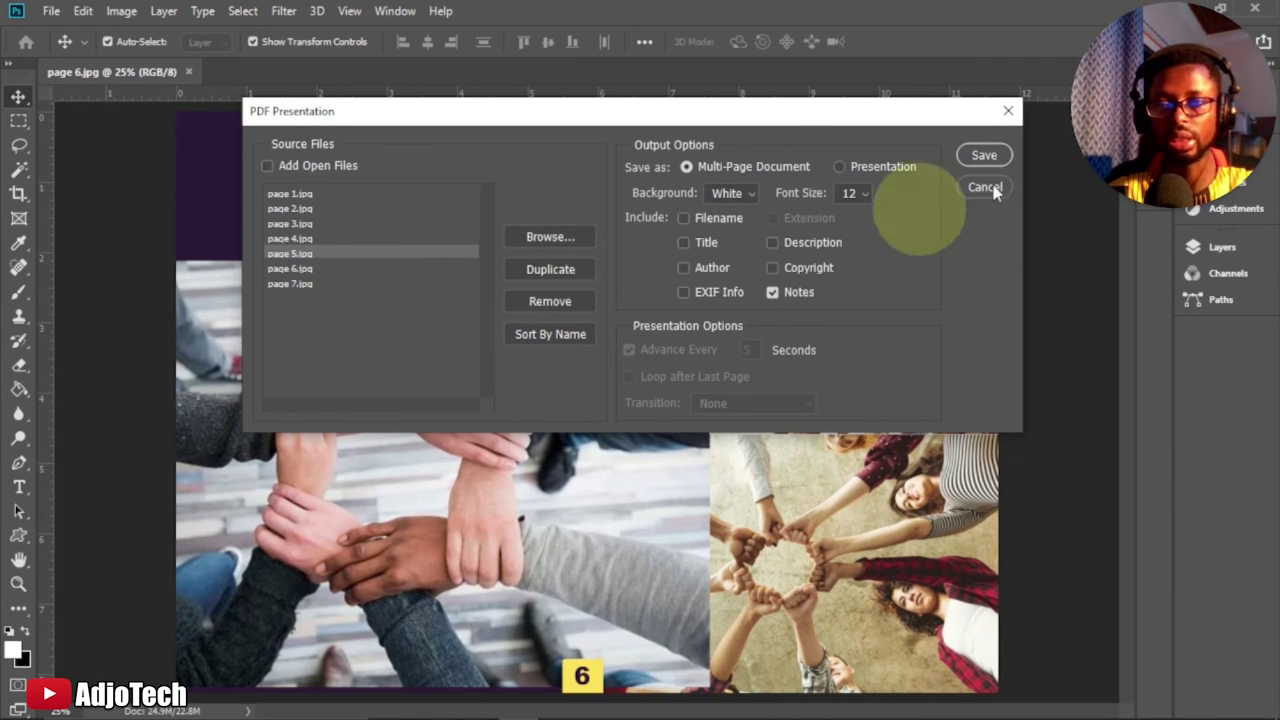
{"action": "left_click", "coordinate": [978, 155]}
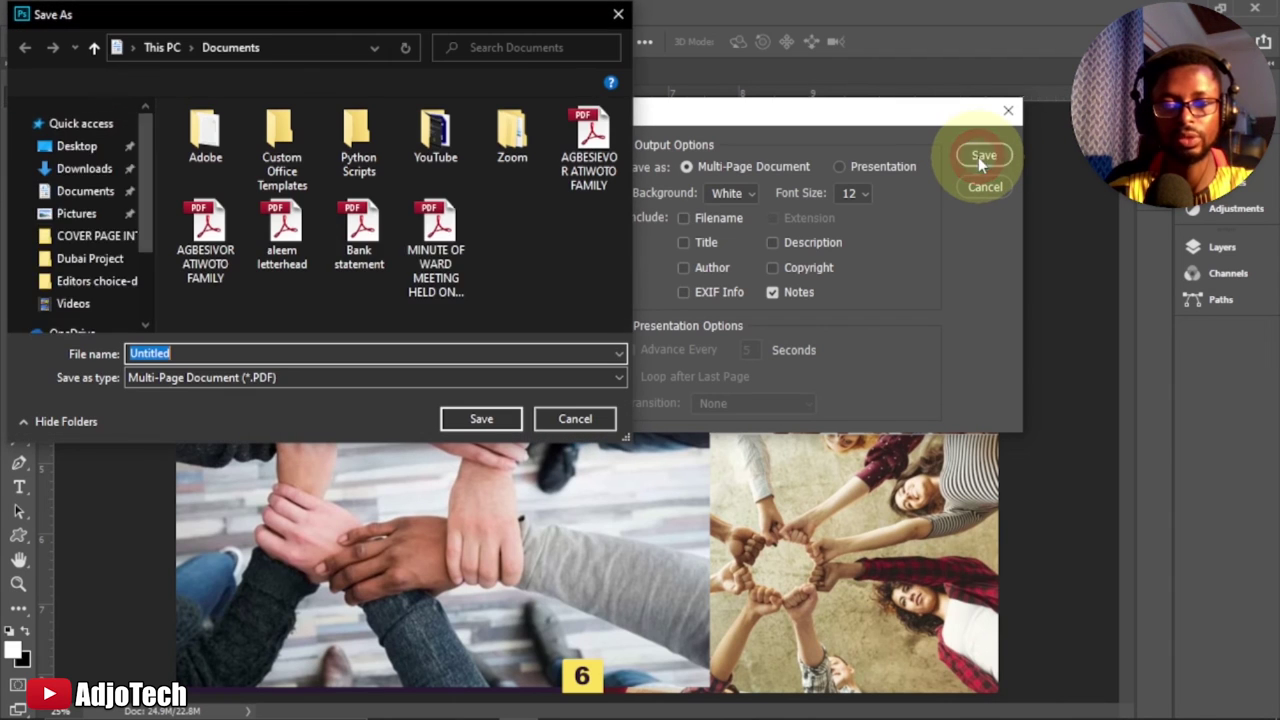
{"action": "type", "text": "seco"}
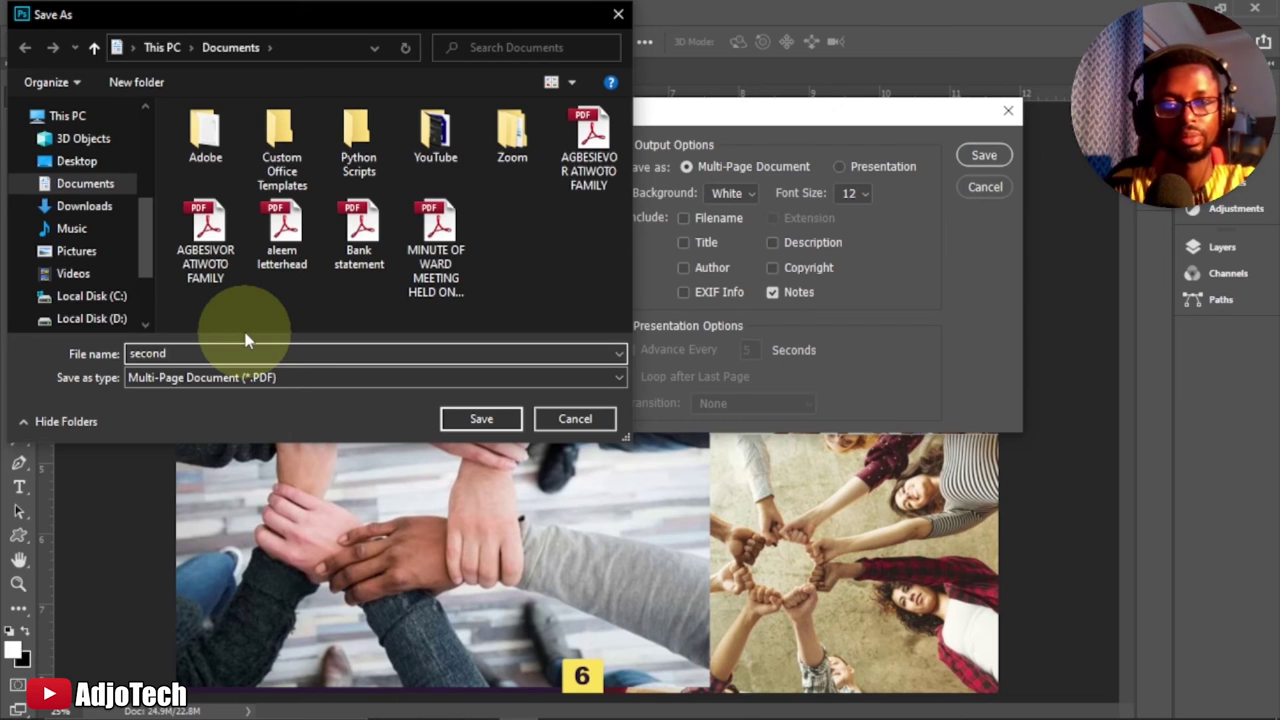
{"action": "type", "text": "nd"}
{"action": "left_click", "coordinate": [77, 161]}
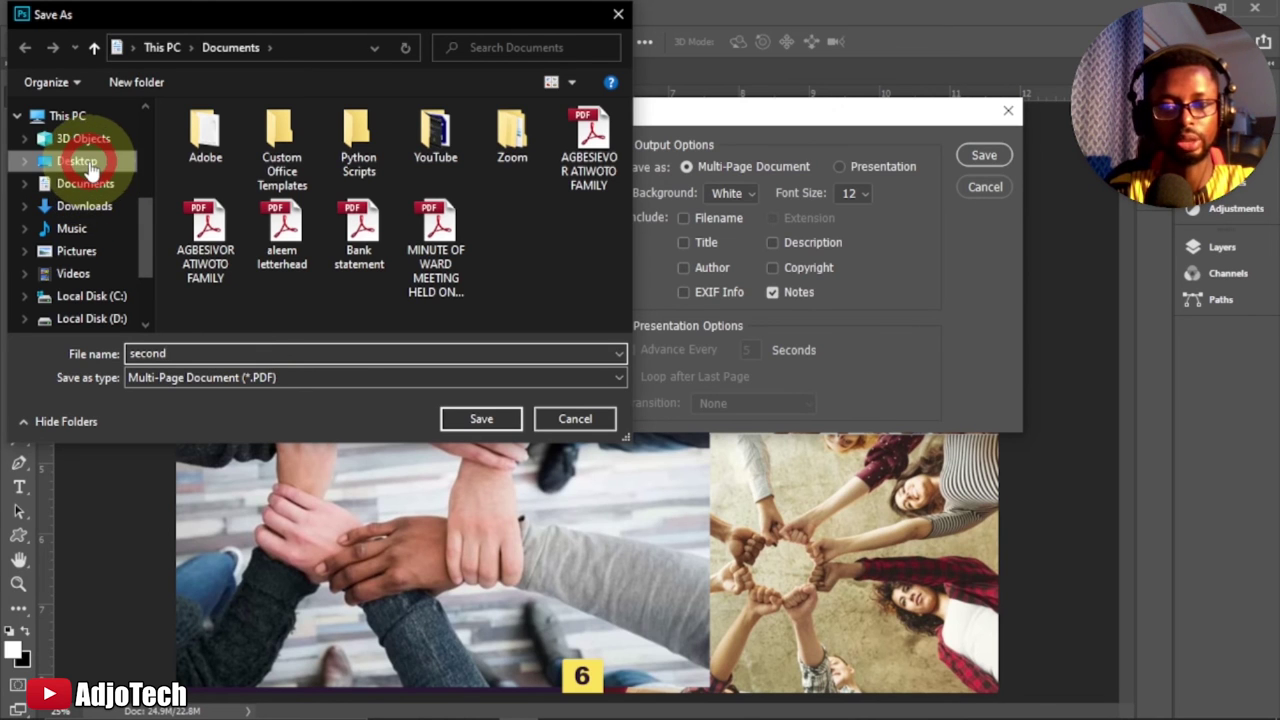
{"action": "left_click", "coordinate": [474, 419]}
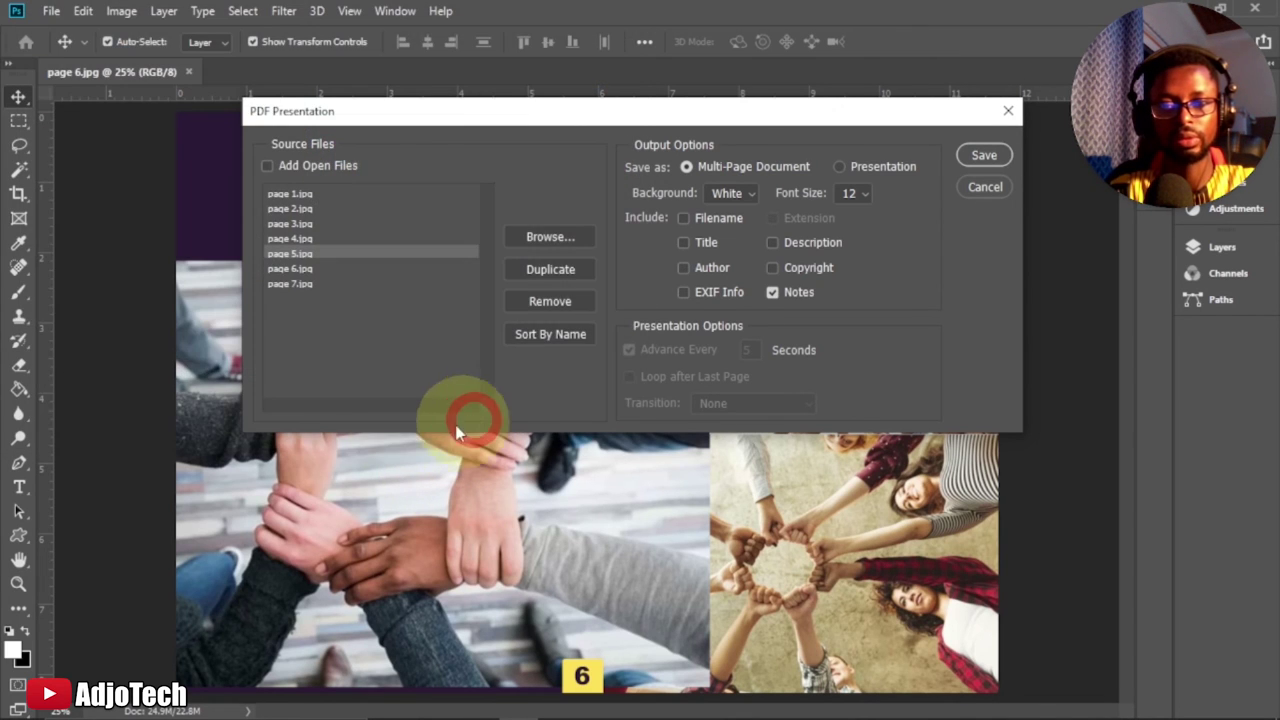